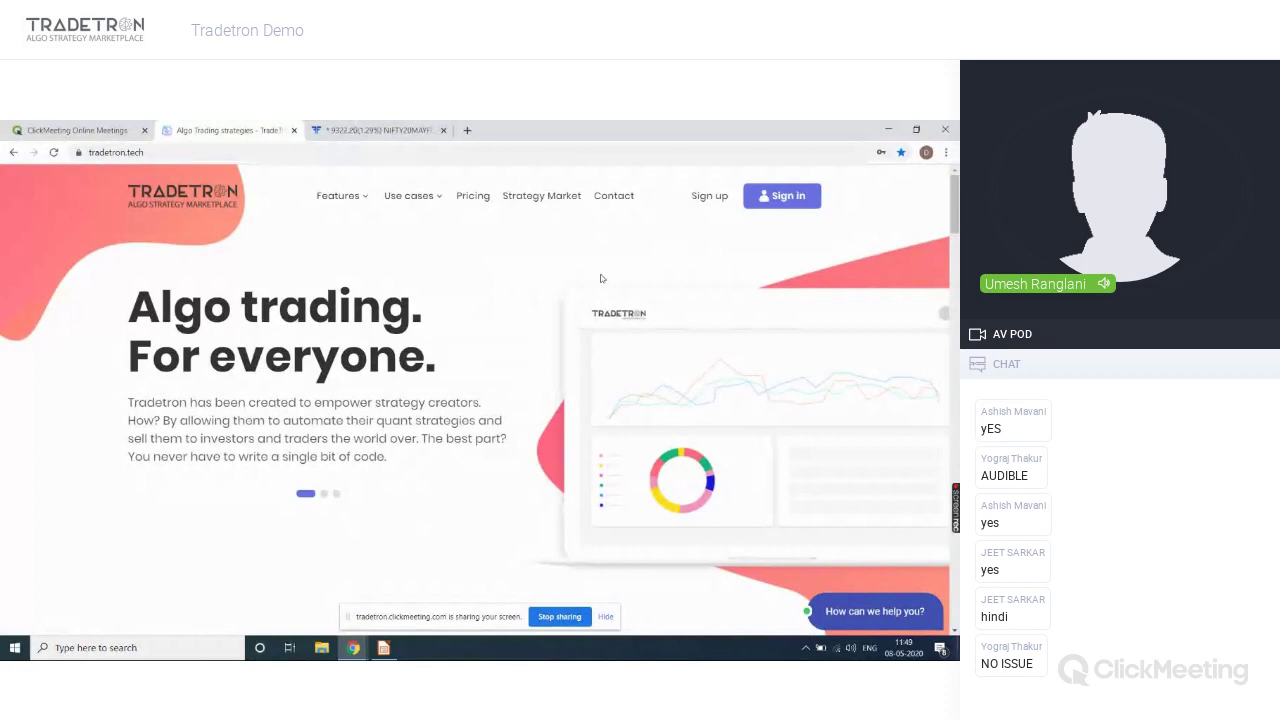
# Sign in to the existing account using the saved e-mail and account password.
pyautogui.click(708, 196)
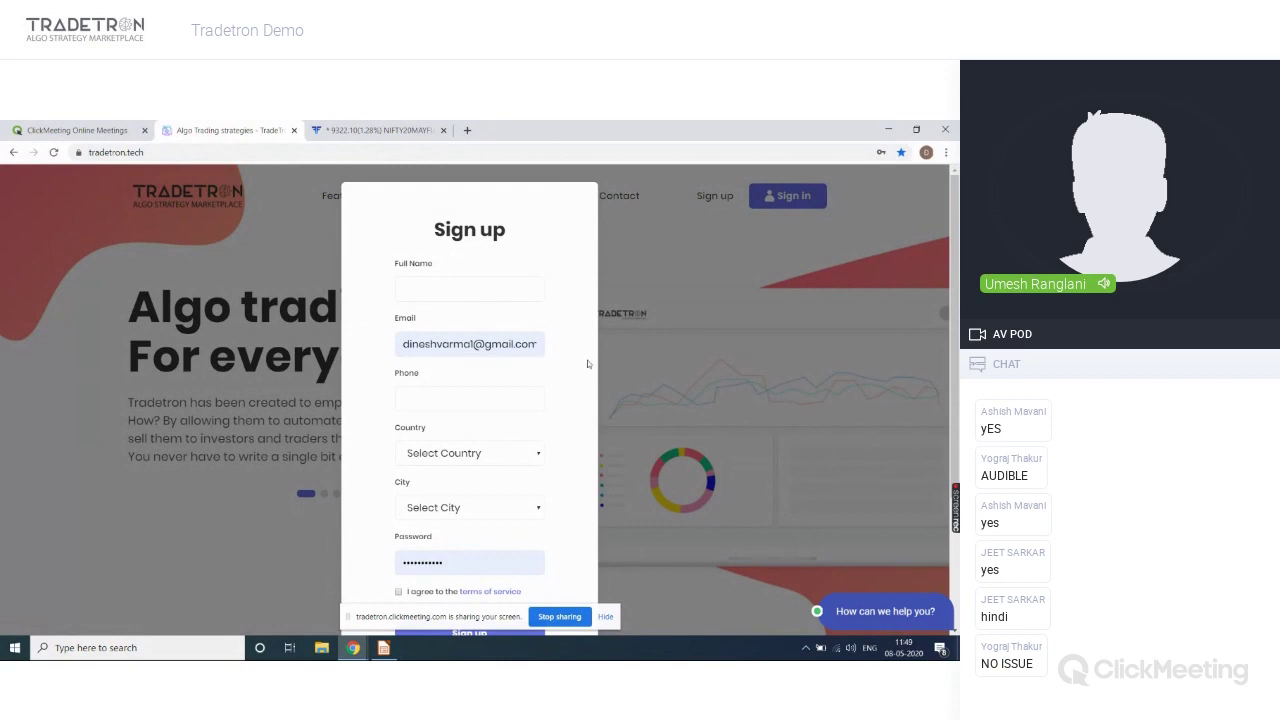
pyautogui.click(788, 196)
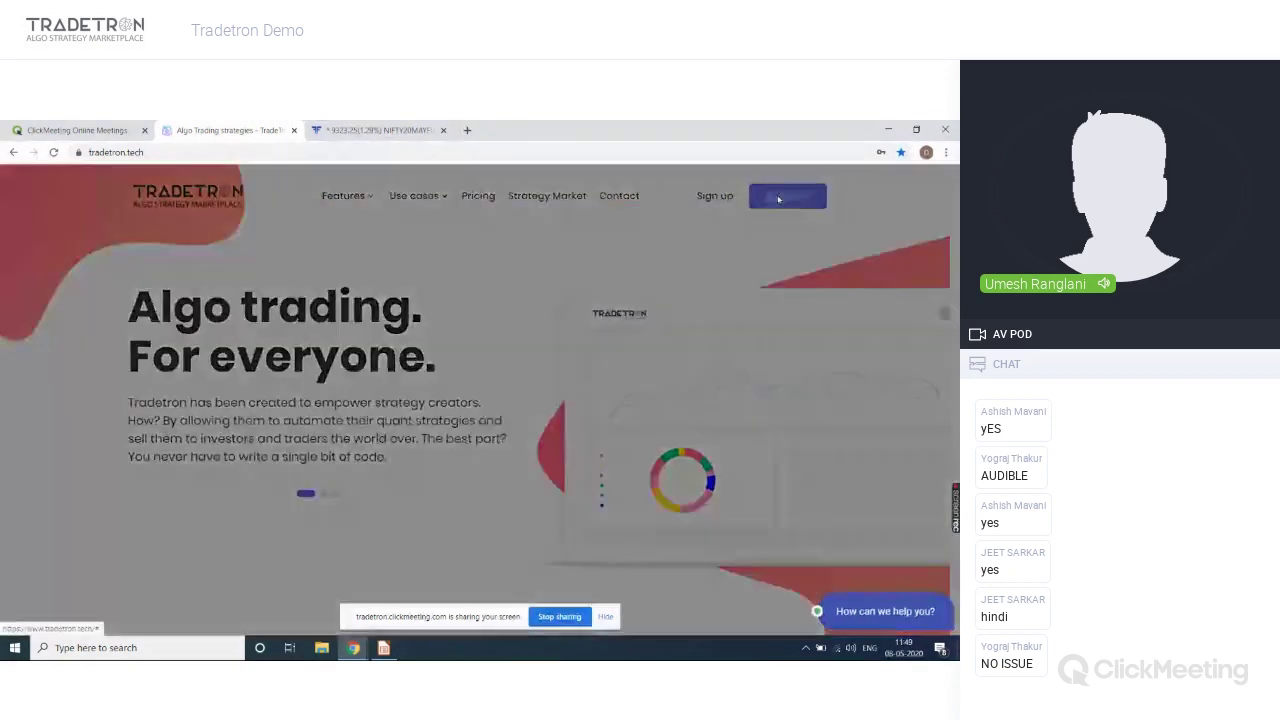
pyautogui.click(521, 312)
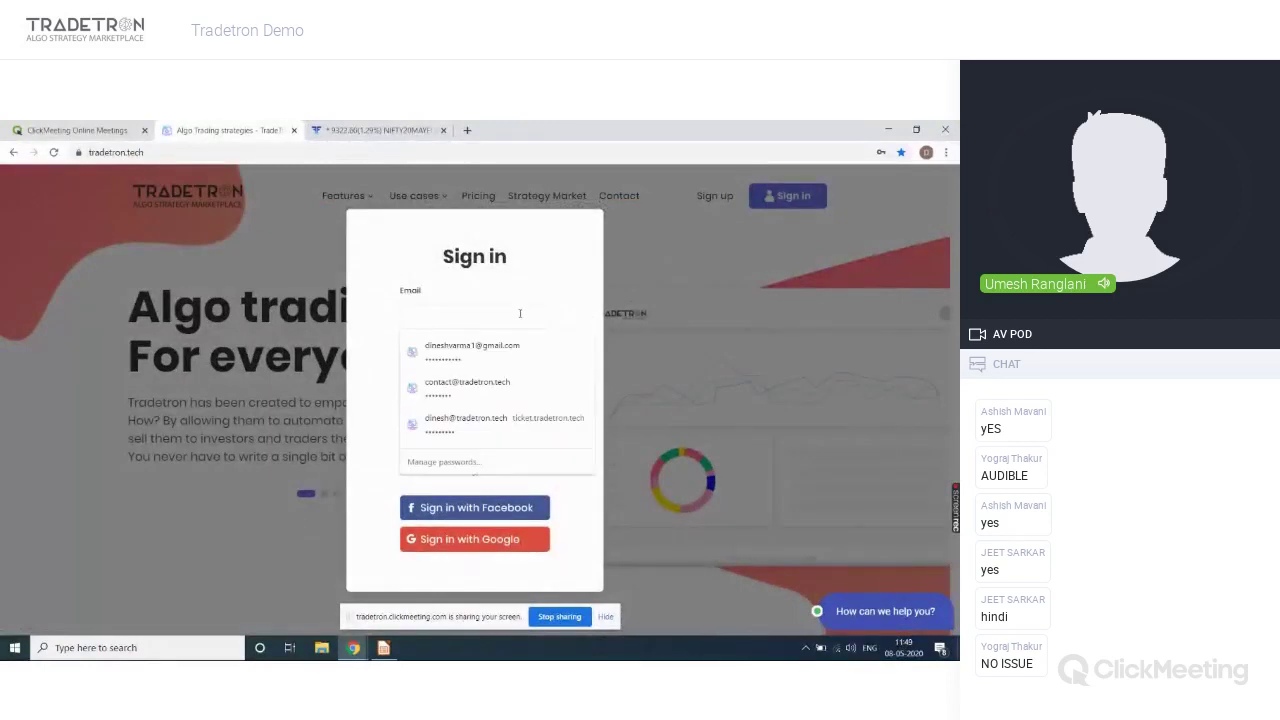
pyautogui.click(512, 348)
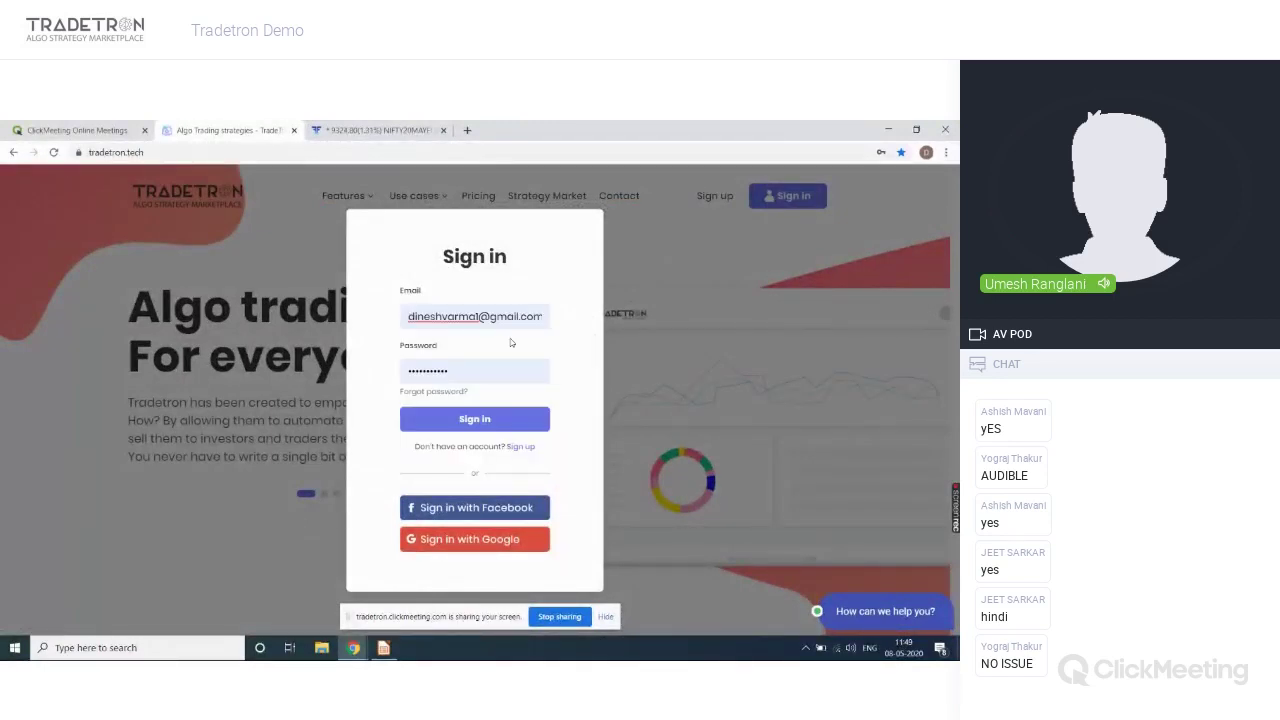
pyautogui.click(500, 419)
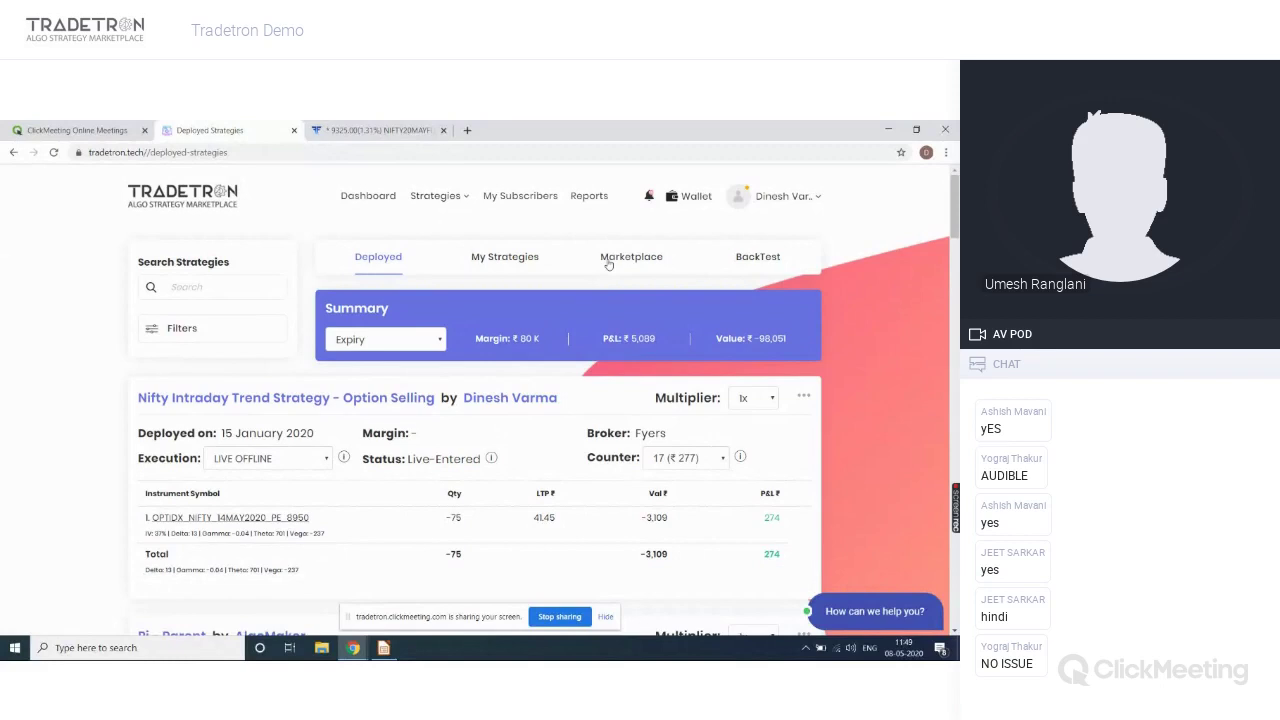
# Open the strategy marketplace and view the details page of the Pi Mini strategy.
pyautogui.click(608, 262)
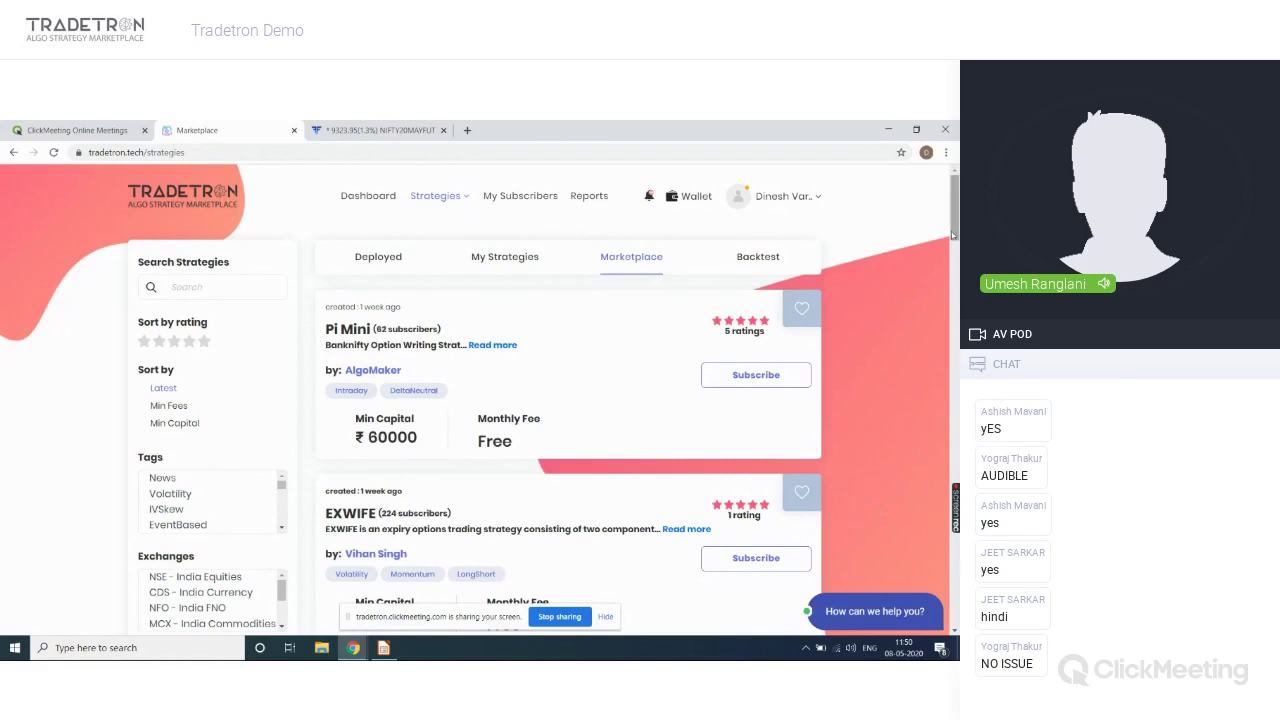
pyautogui.moveTo(953, 236)
pyautogui.mouseDown()
pyautogui.moveTo(956, 254)
pyautogui.moveTo(955, 232)
pyautogui.mouseUp()
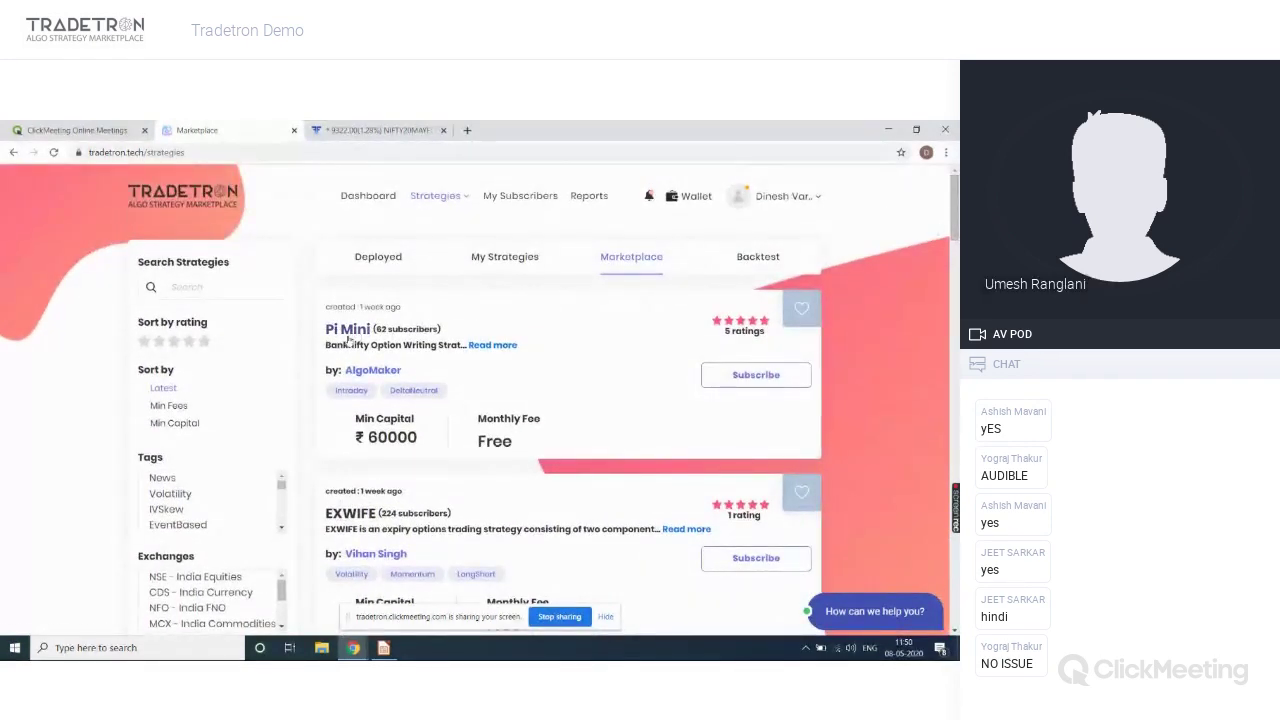
pyautogui.click(348, 332)
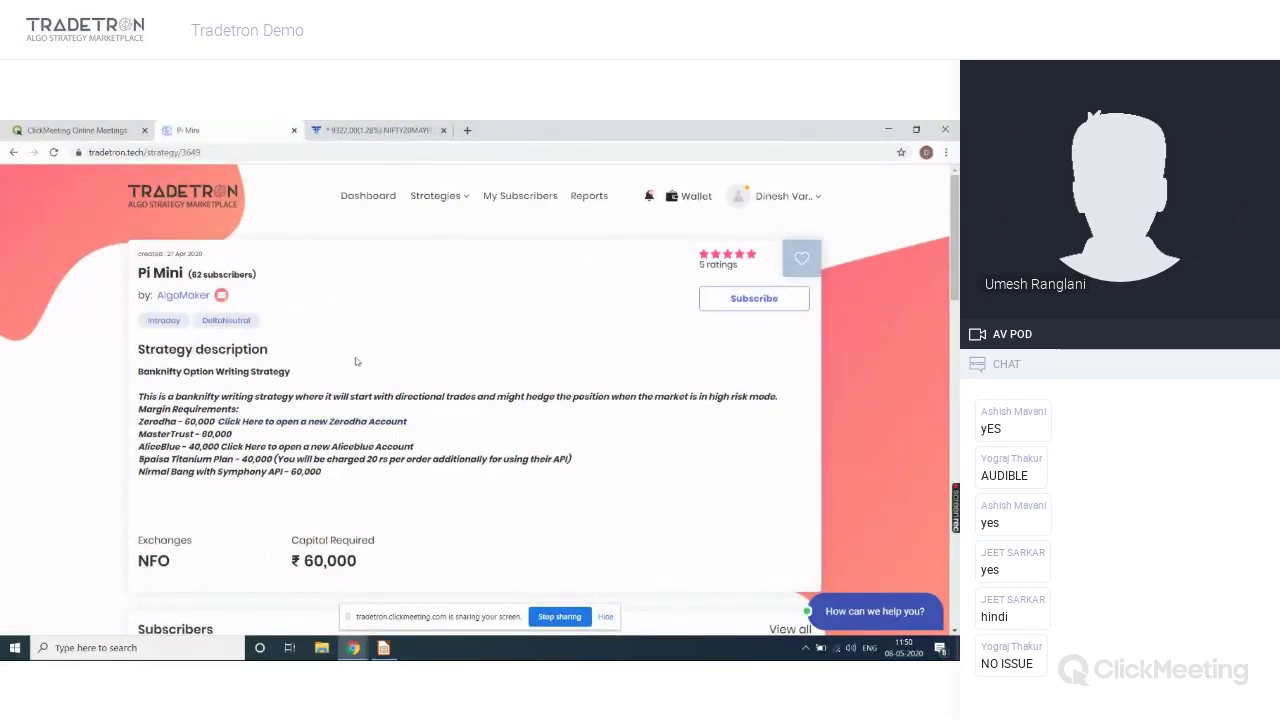
# Examine the Pi Mini strategy's description, capital requirement, subscribers, equity curve and monthly PNL statistics.
pyautogui.scroll(-2, 355, 361)
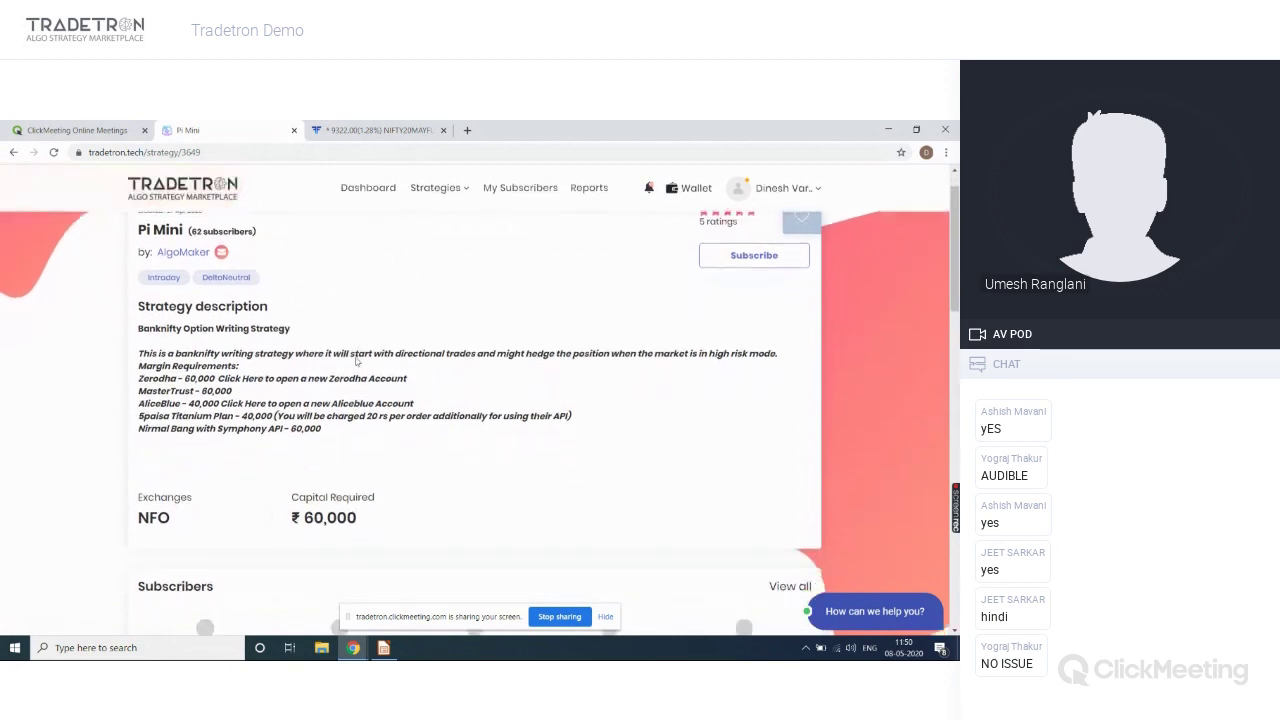
pyautogui.scroll(-5, 357, 361)
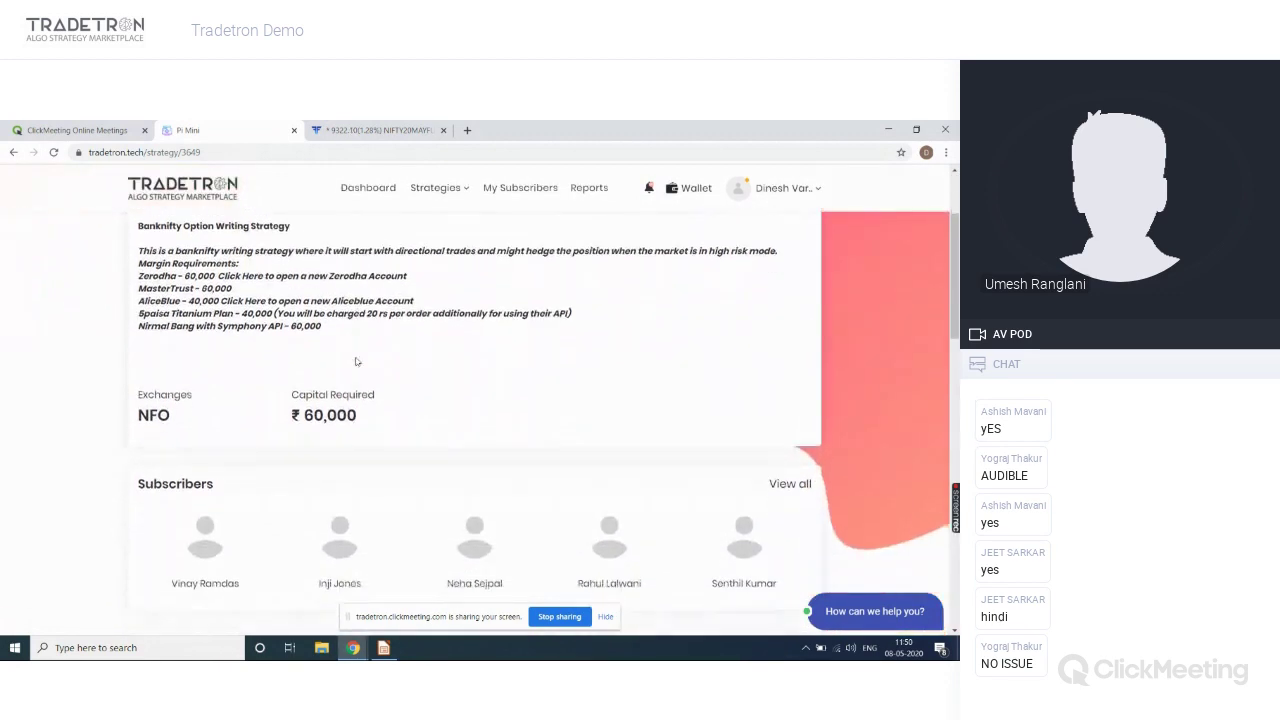
pyautogui.scroll(4, 552, 413)
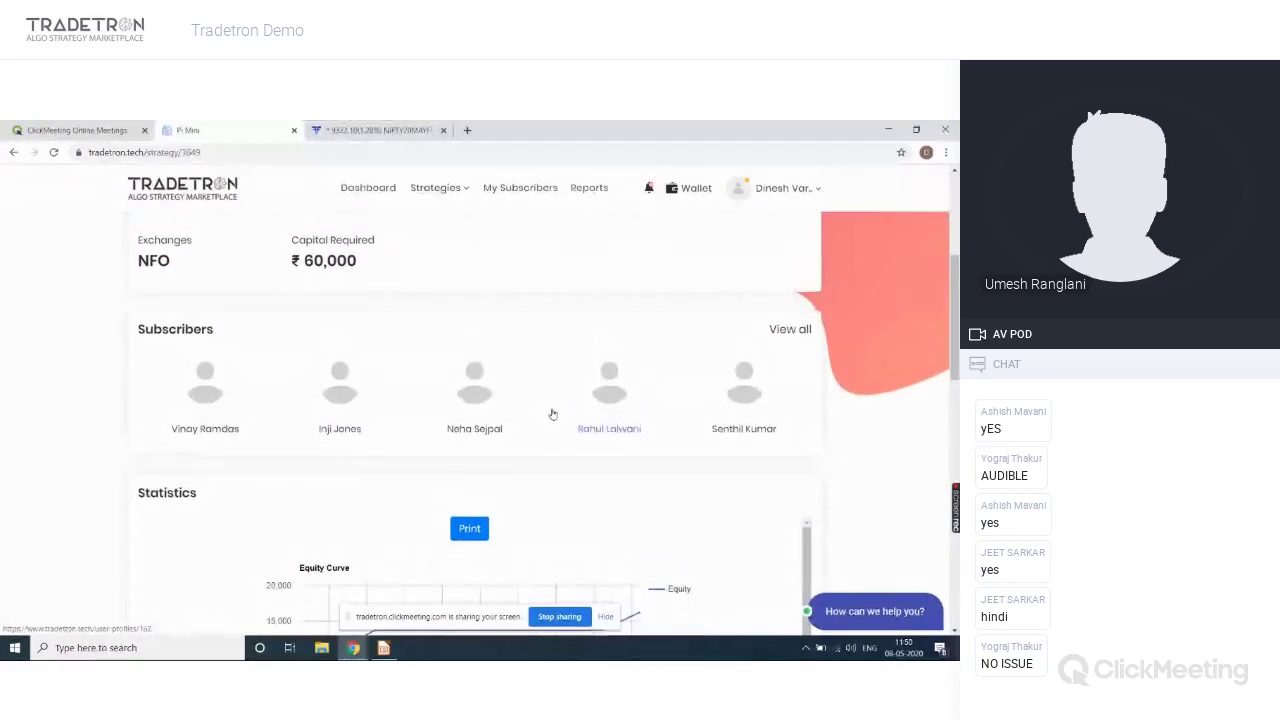
pyautogui.scroll(2, 552, 413)
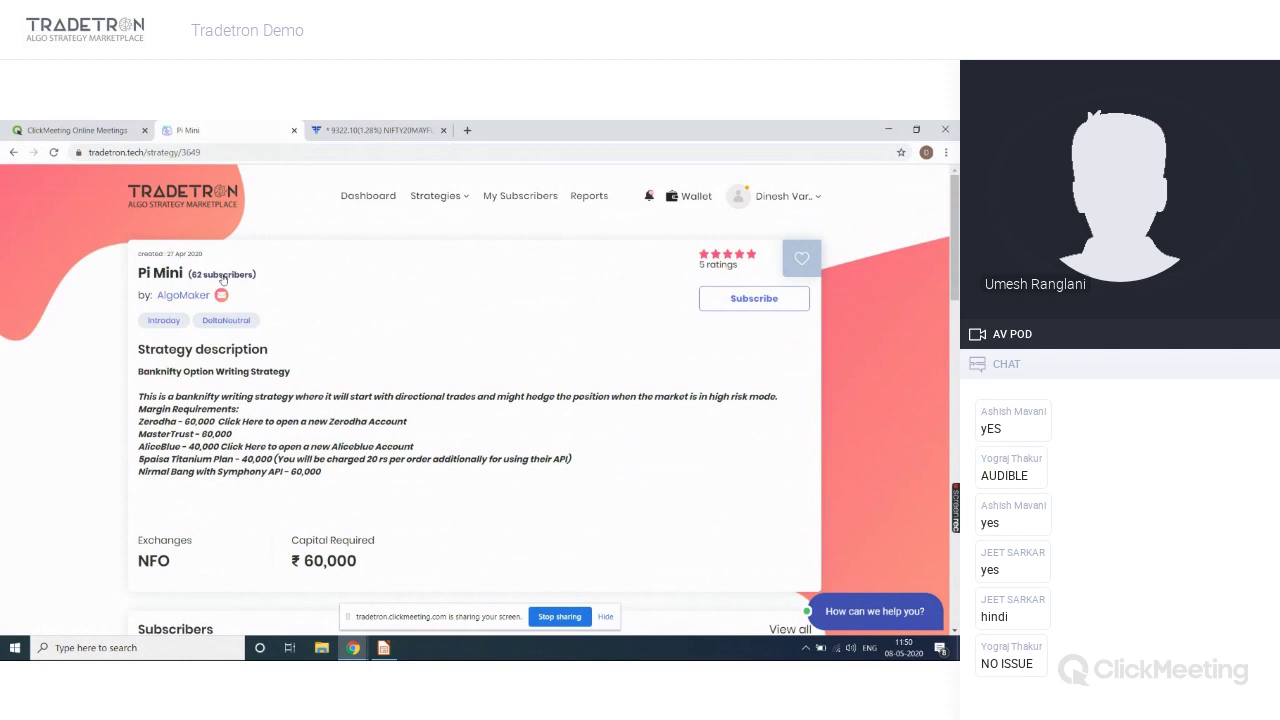
pyautogui.scroll(-5, 222, 279)
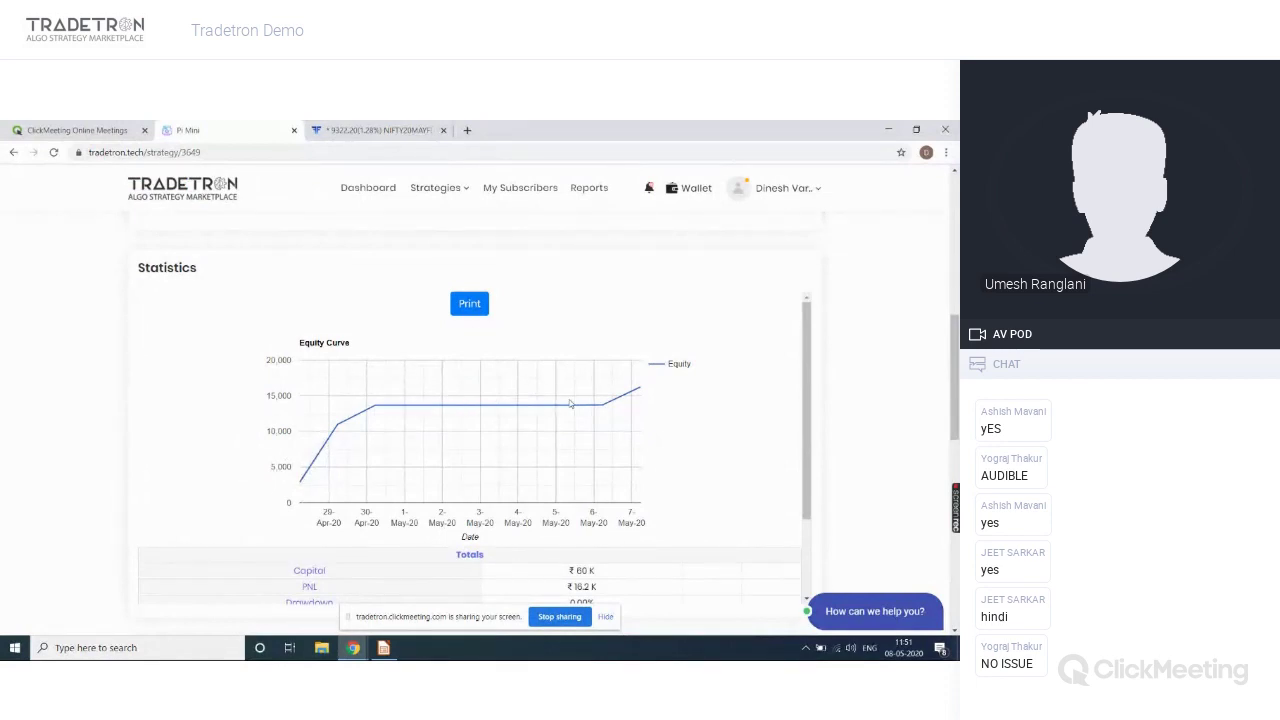
pyautogui.scroll(-4, 570, 404)
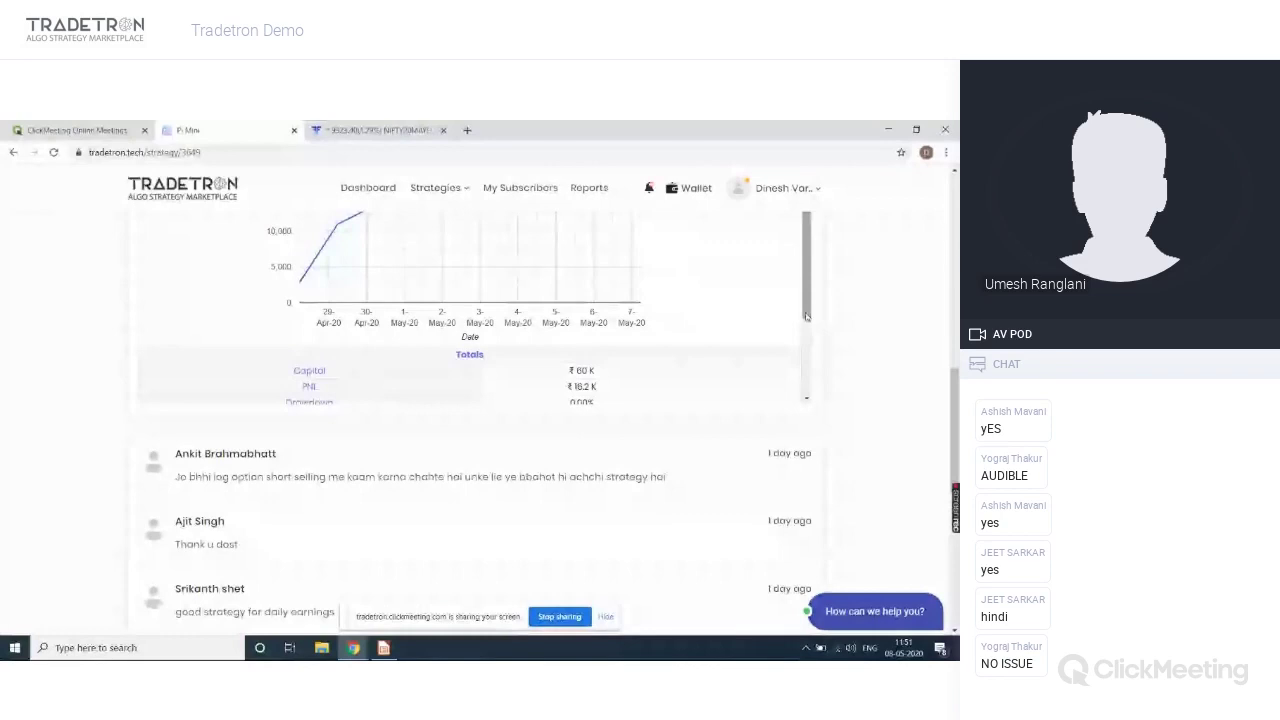
pyautogui.scroll(-2, 806, 316)
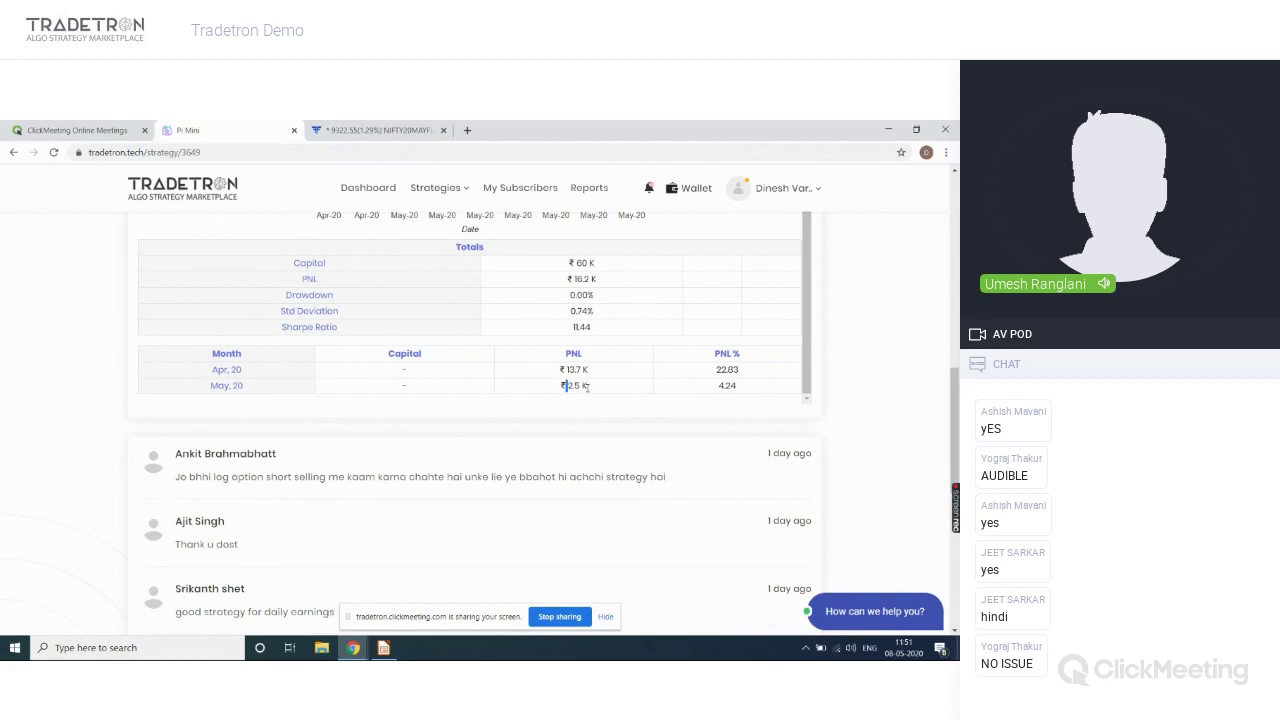
pyautogui.scroll(10, 566, 385)
pyautogui.scroll(1, 545, 420)
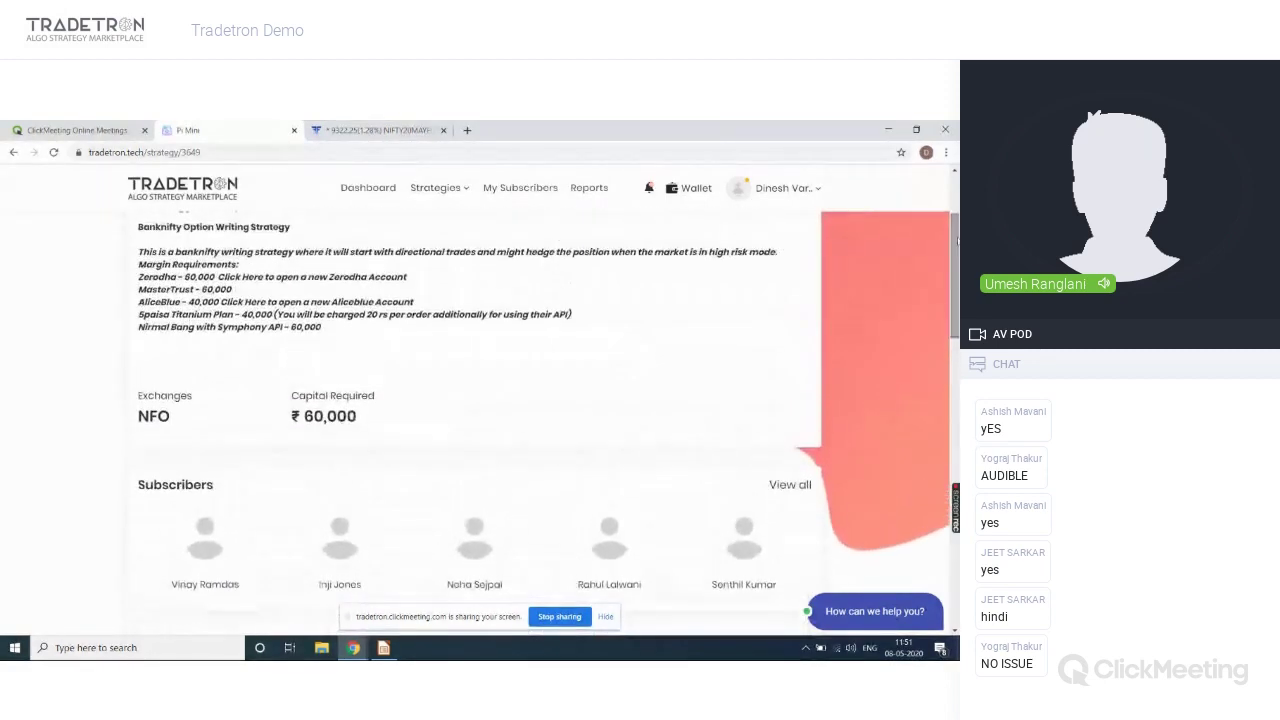
pyautogui.scroll(3, 301, 275)
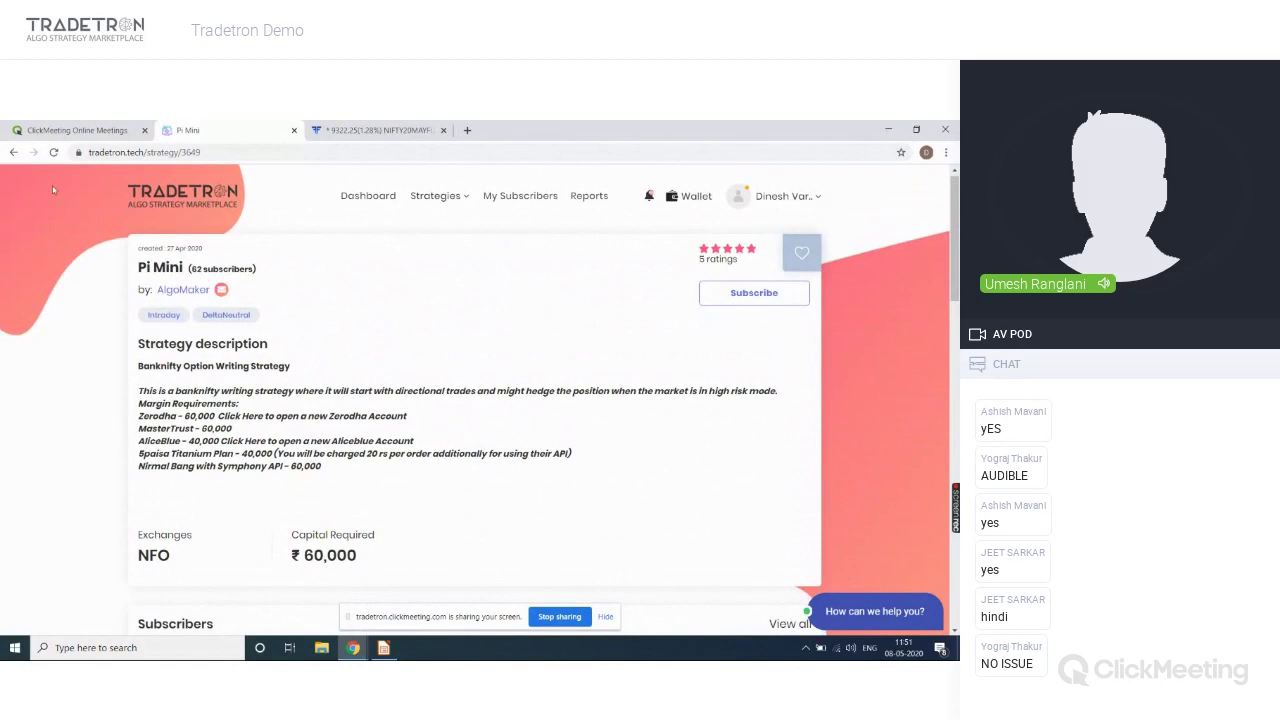
# Return to the marketplace listing and open the details page of the EXWIFE strategy.
pyautogui.click(12, 153)
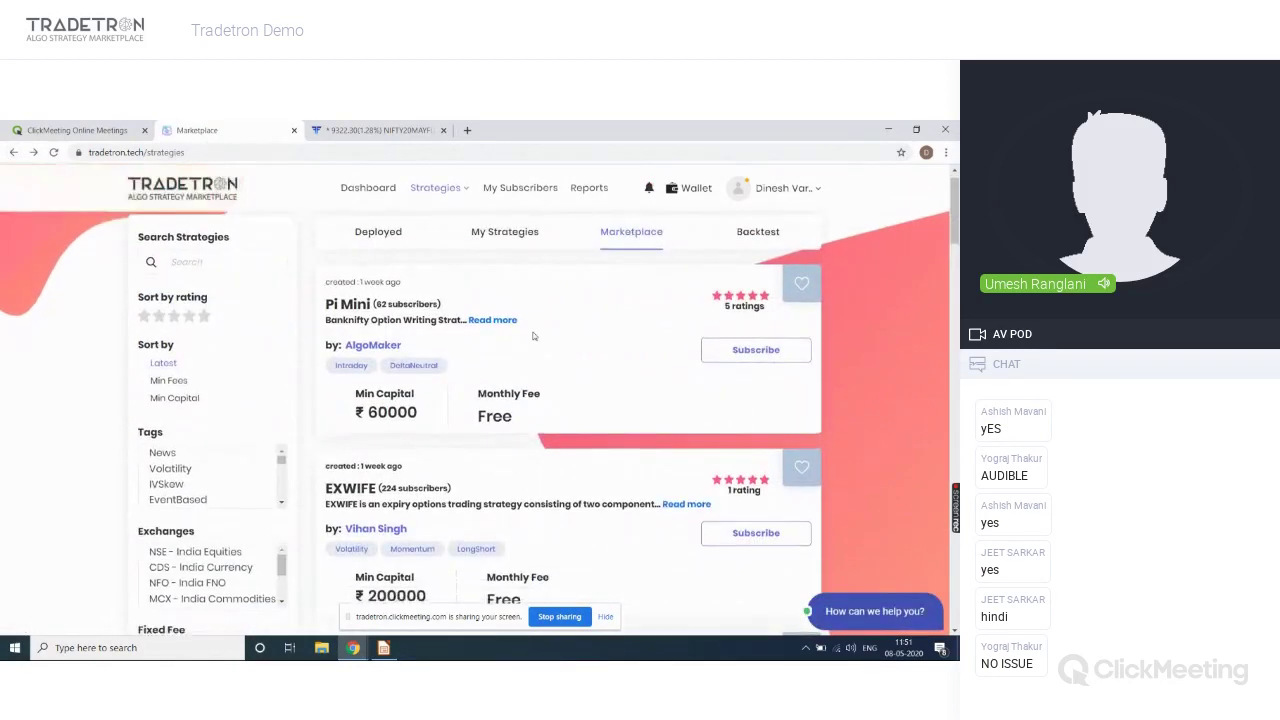
pyautogui.scroll(-3, 533, 336)
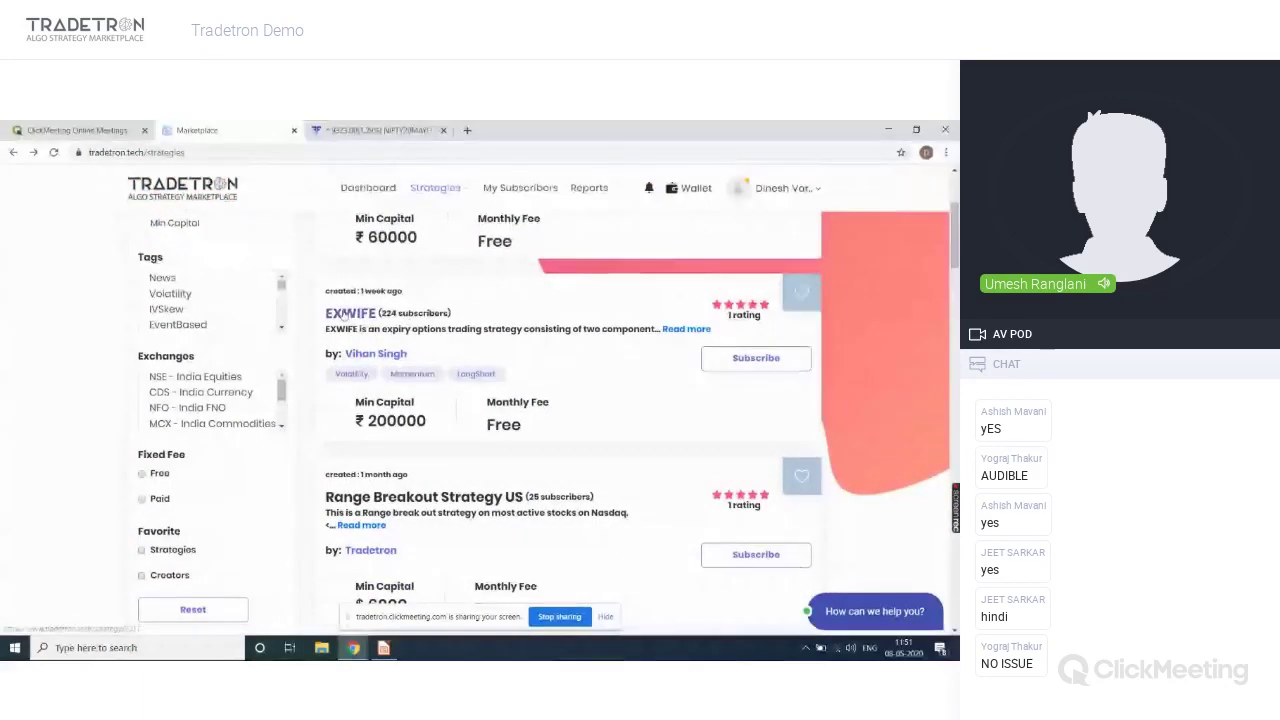
pyautogui.click(344, 314)
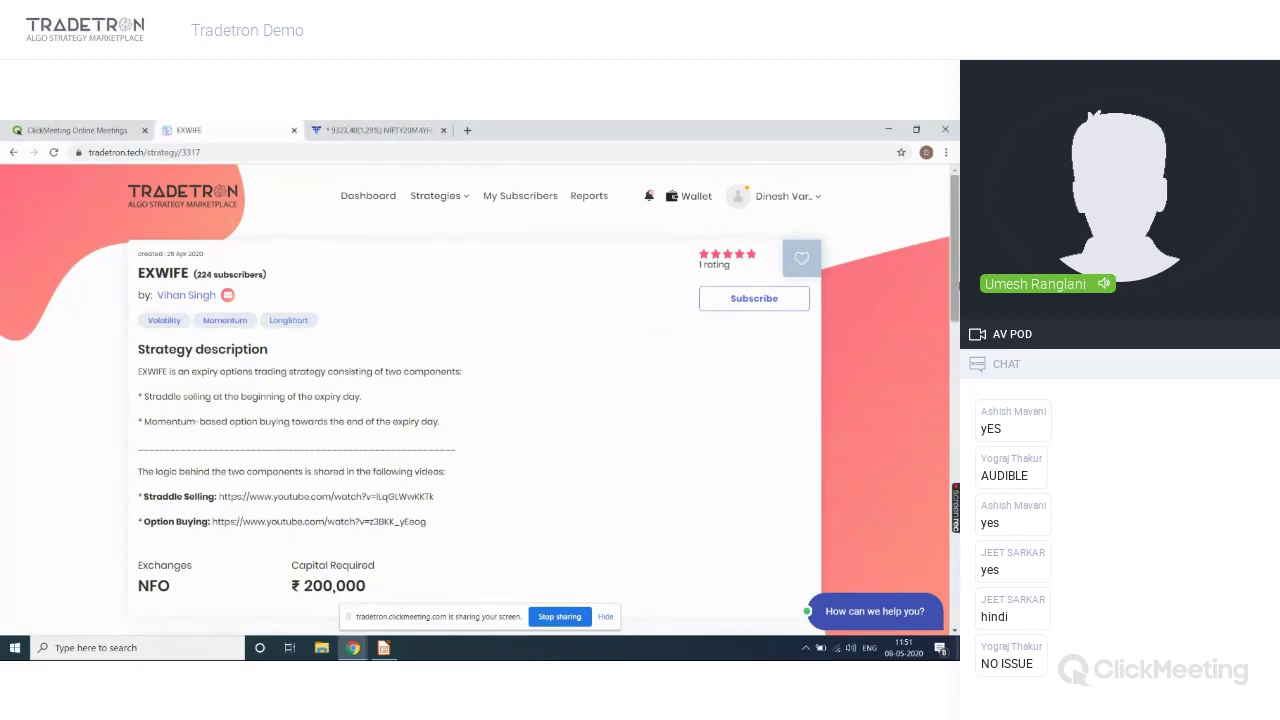
# Review the EXWIFE strategy's description and subscribers, and view the form for messaging its creator without sending anything.
pyautogui.scroll(-1, 467, 414)
pyautogui.scroll(-5, 475, 400)
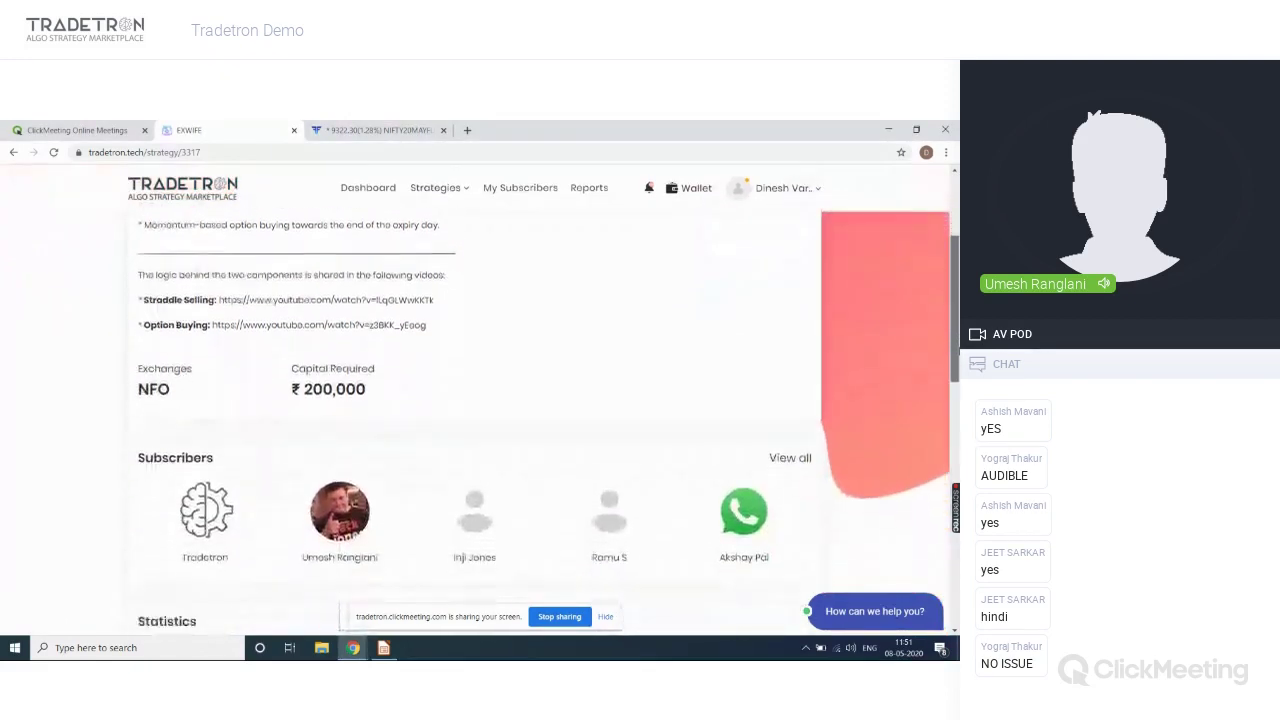
pyautogui.moveTo(955, 327); pyautogui.dragTo(955, 246)
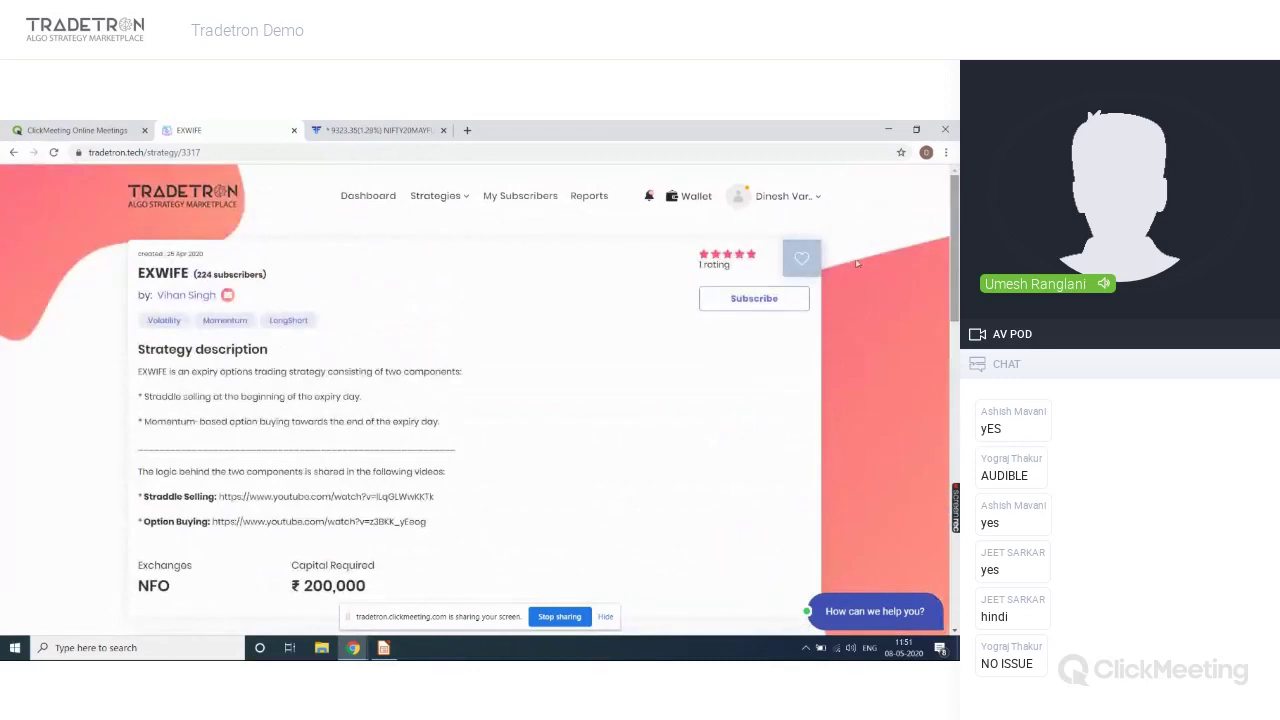
pyautogui.click(228, 296)
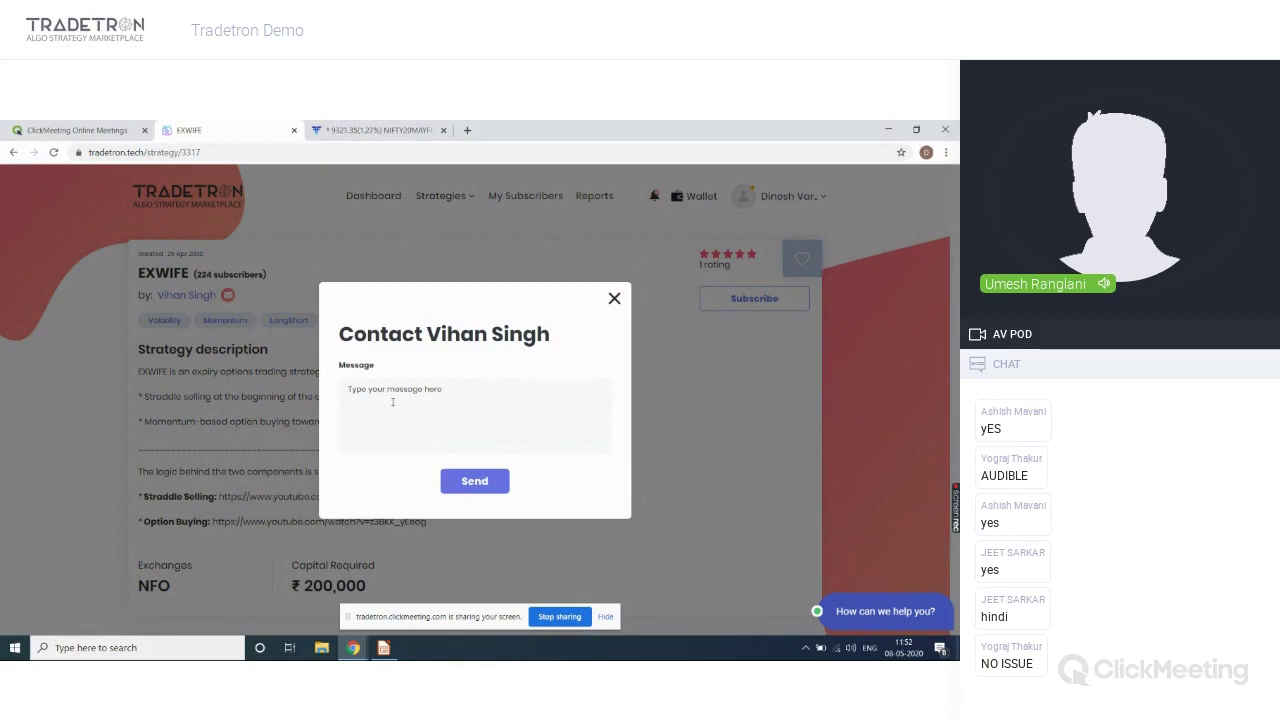
pyautogui.click(614, 298)
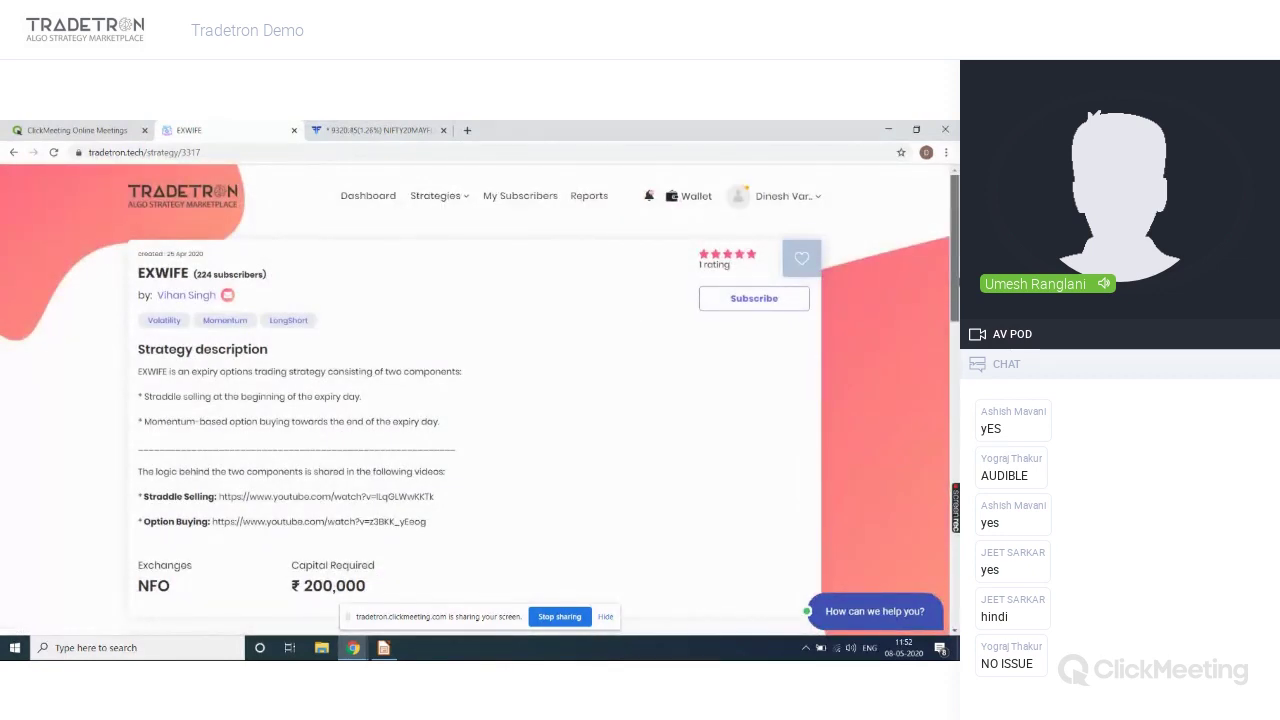
# Examine the EXWIFE strategy's equity curve, totals, monthly PNL figures and subscriber feedback.
pyautogui.scroll(-1, 957, 285)
pyautogui.scroll(-2, 480, 400)
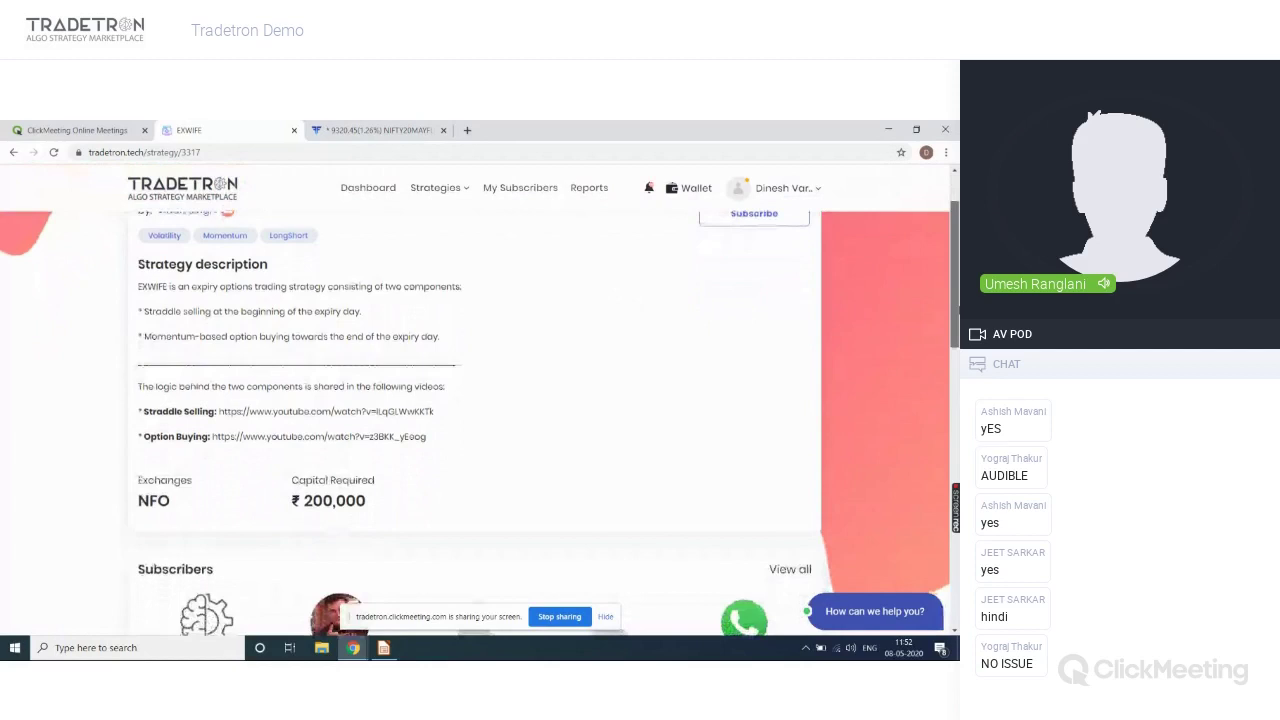
pyautogui.scroll(-5, 813, 476)
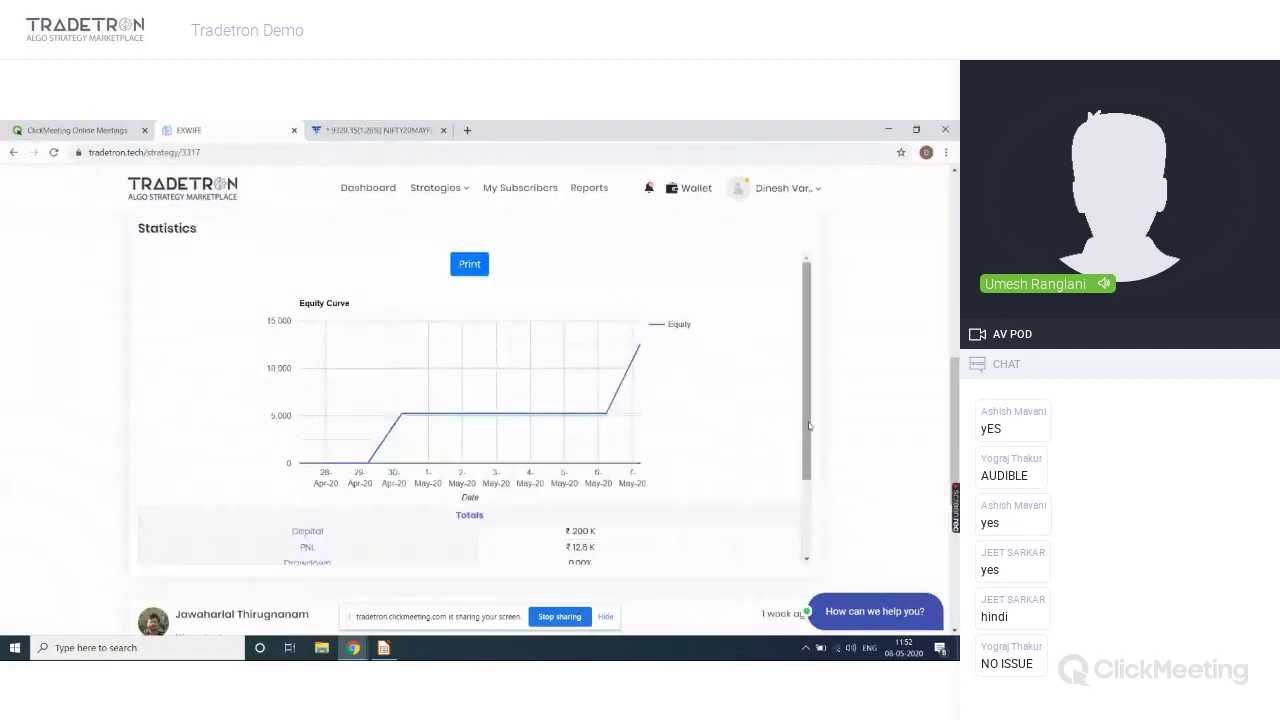
pyautogui.scroll(-2, 813, 476)
pyautogui.scroll(-1, 814, 480)
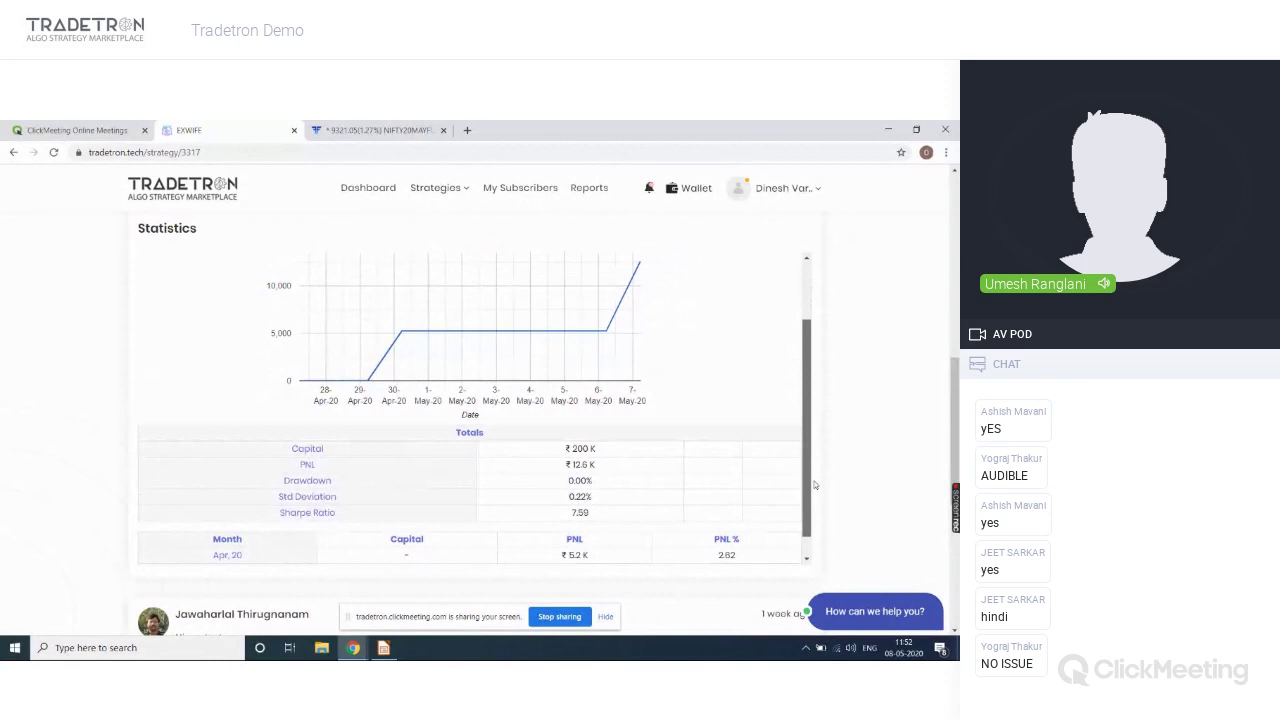
pyautogui.scroll(-2, 814, 485)
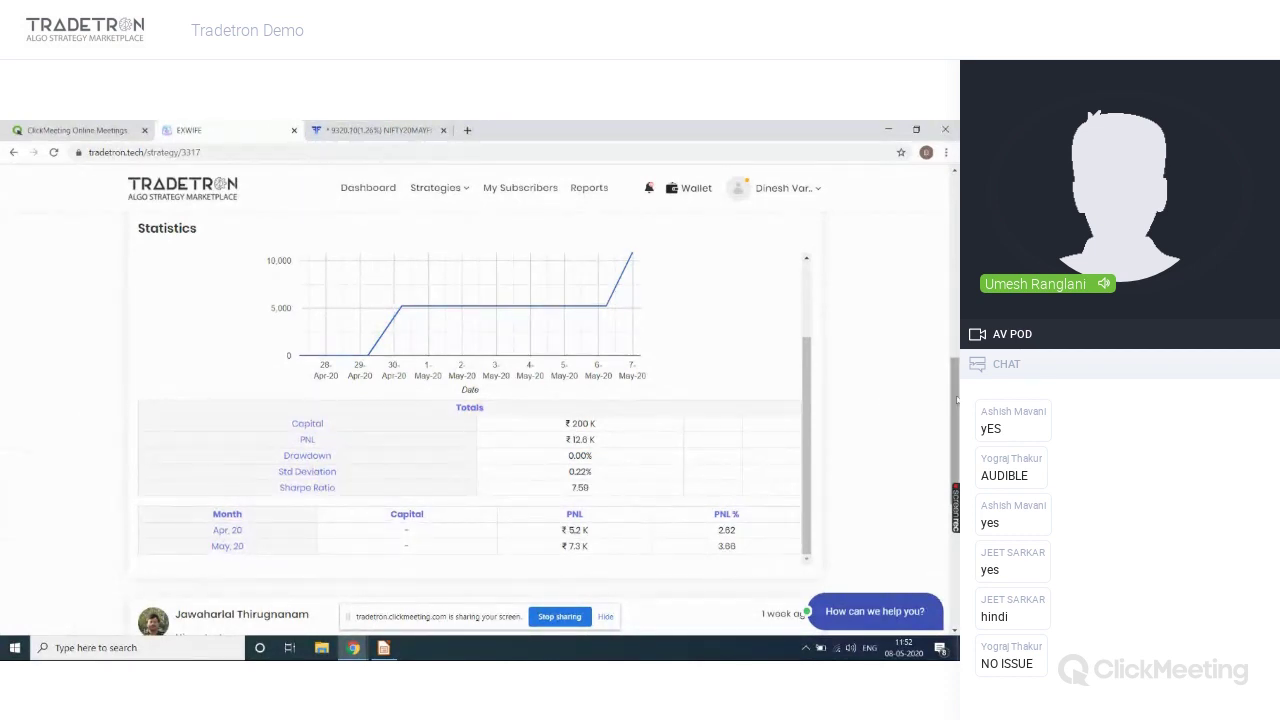
pyautogui.scroll(-3, 956, 400)
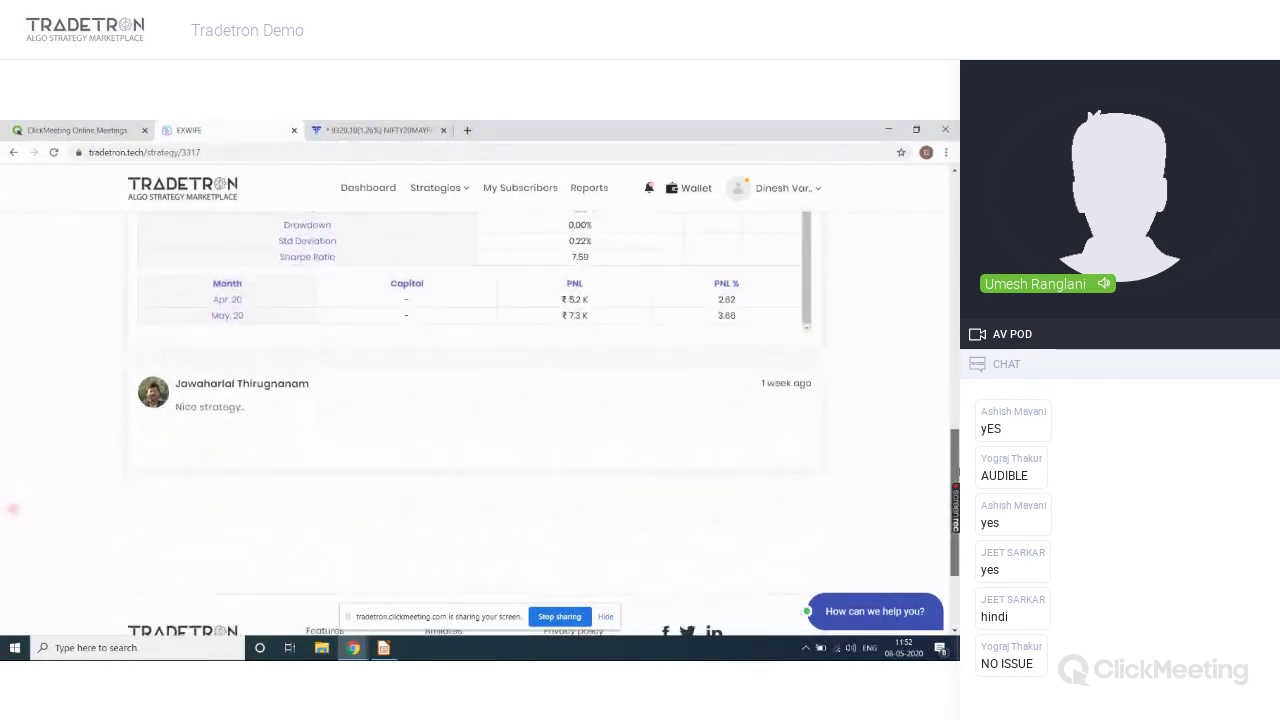
pyautogui.moveTo(959, 454); pyautogui.dragTo(940, 185)
# Go back to the marketplace listing and open the details page of the Pi - Parent strategy.
pyautogui.click(14, 152)
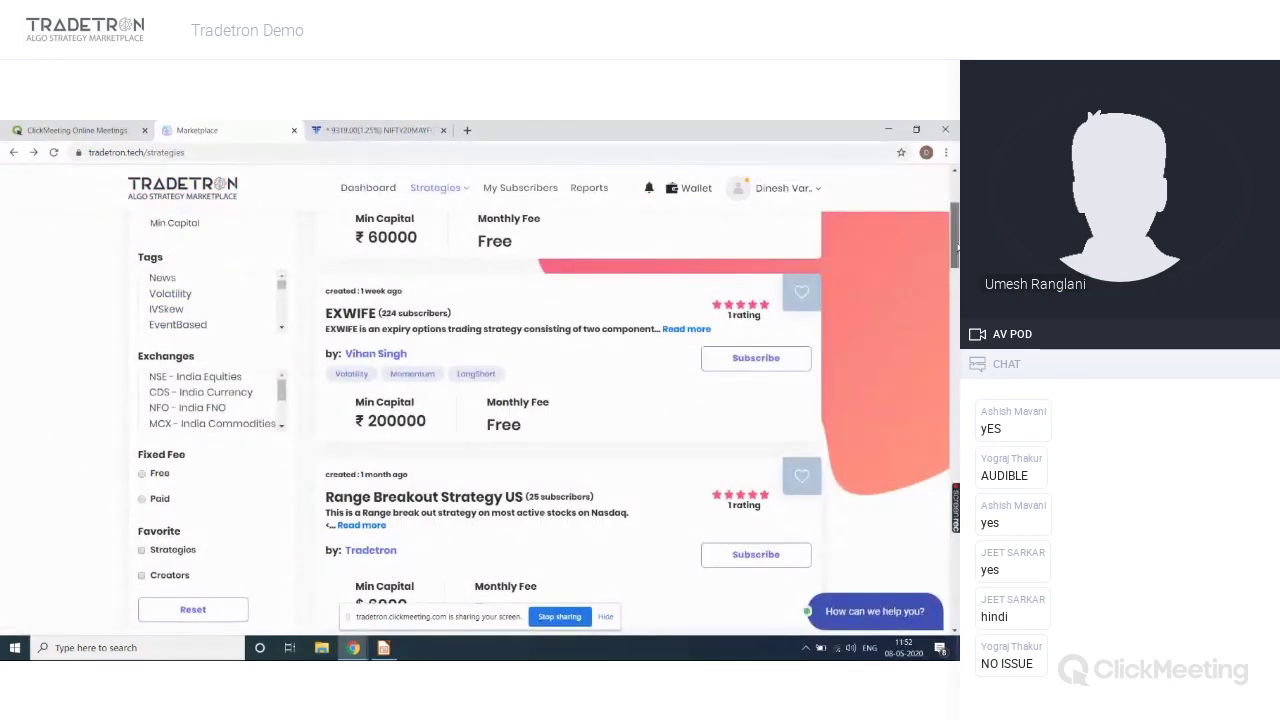
pyautogui.moveTo(955, 235); pyautogui.dragTo(955, 387)
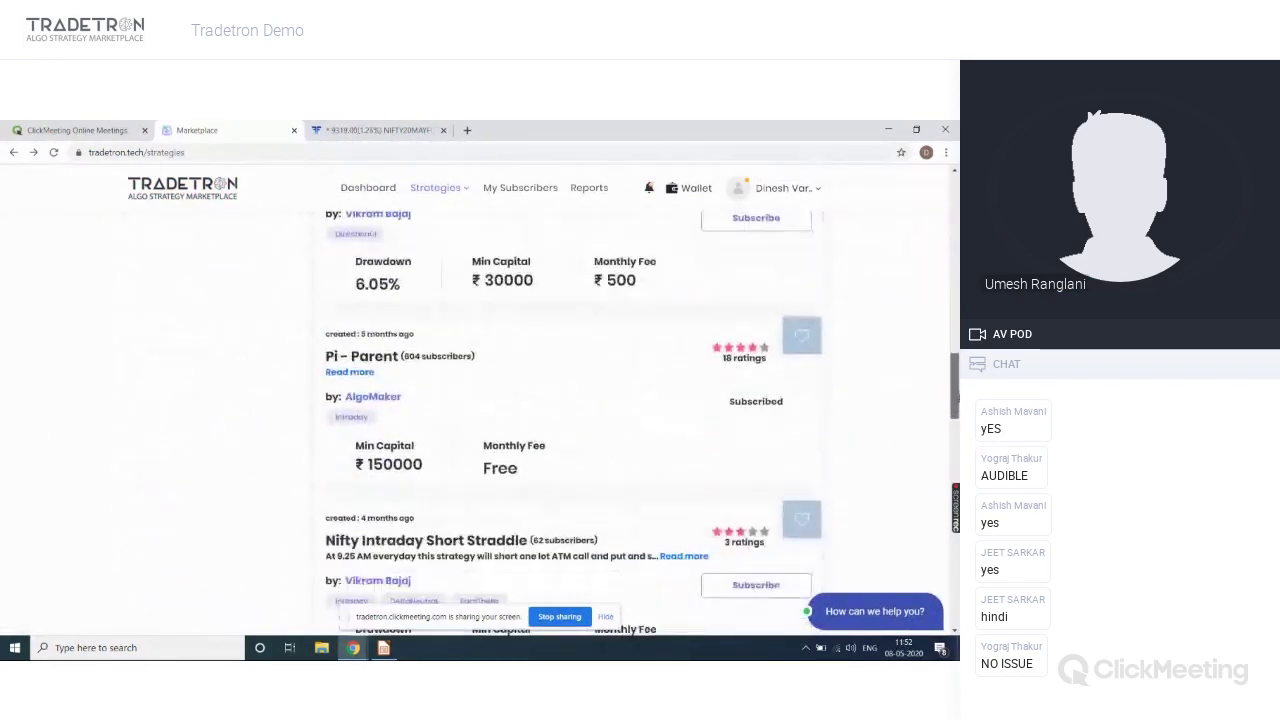
pyautogui.click(362, 358)
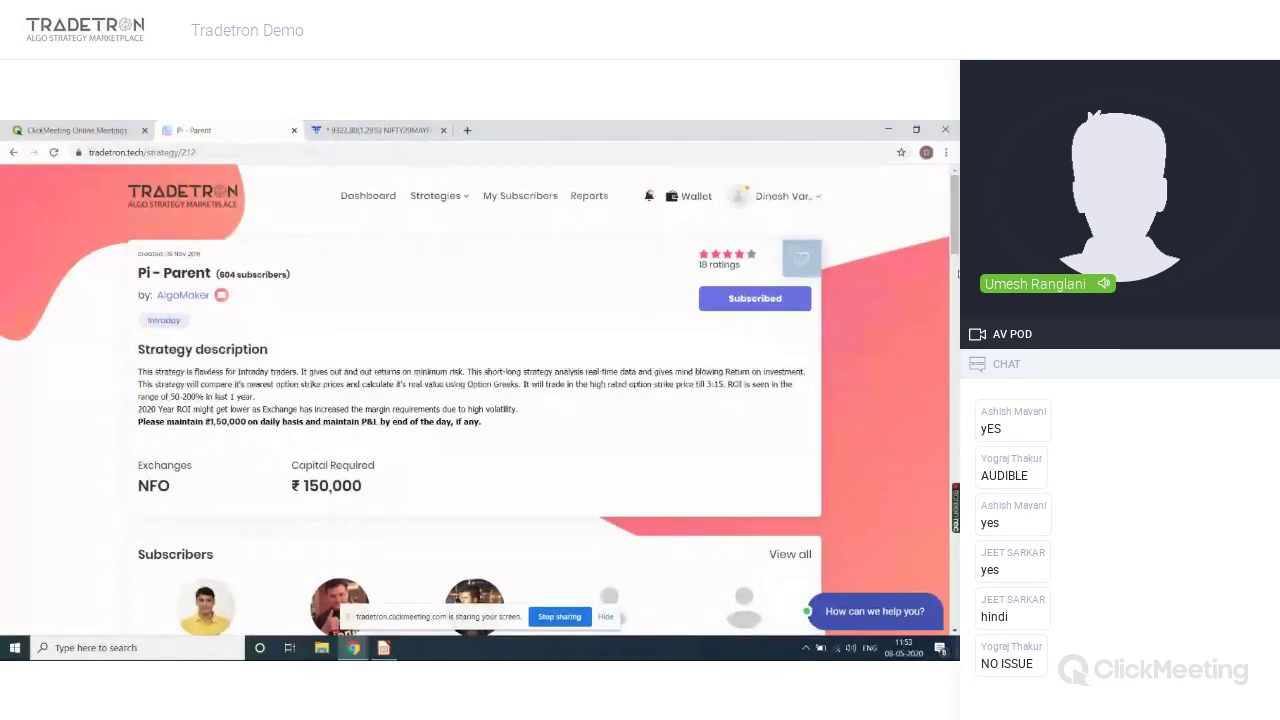
# Examine the Pi - Parent strategy's subscribers, equity curve, totals and monthly PNL table.
pyautogui.scroll(-5, 475, 400)
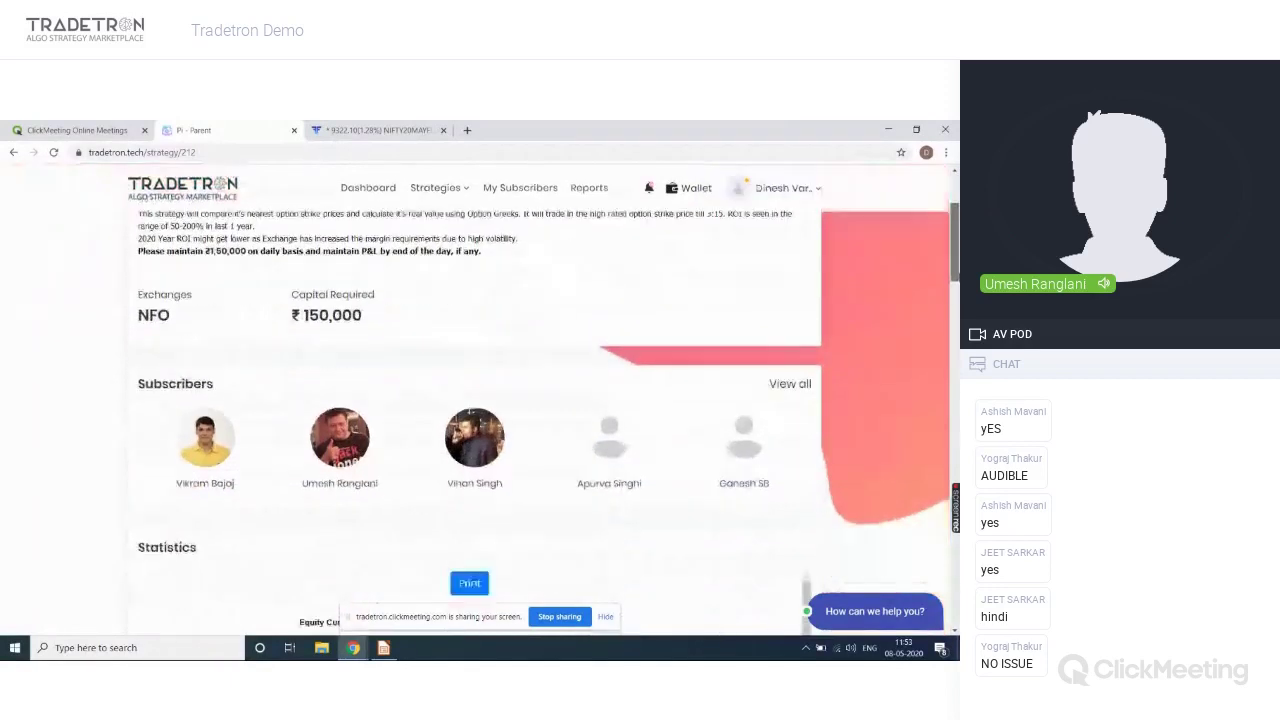
pyautogui.scroll(-1, 801, 334)
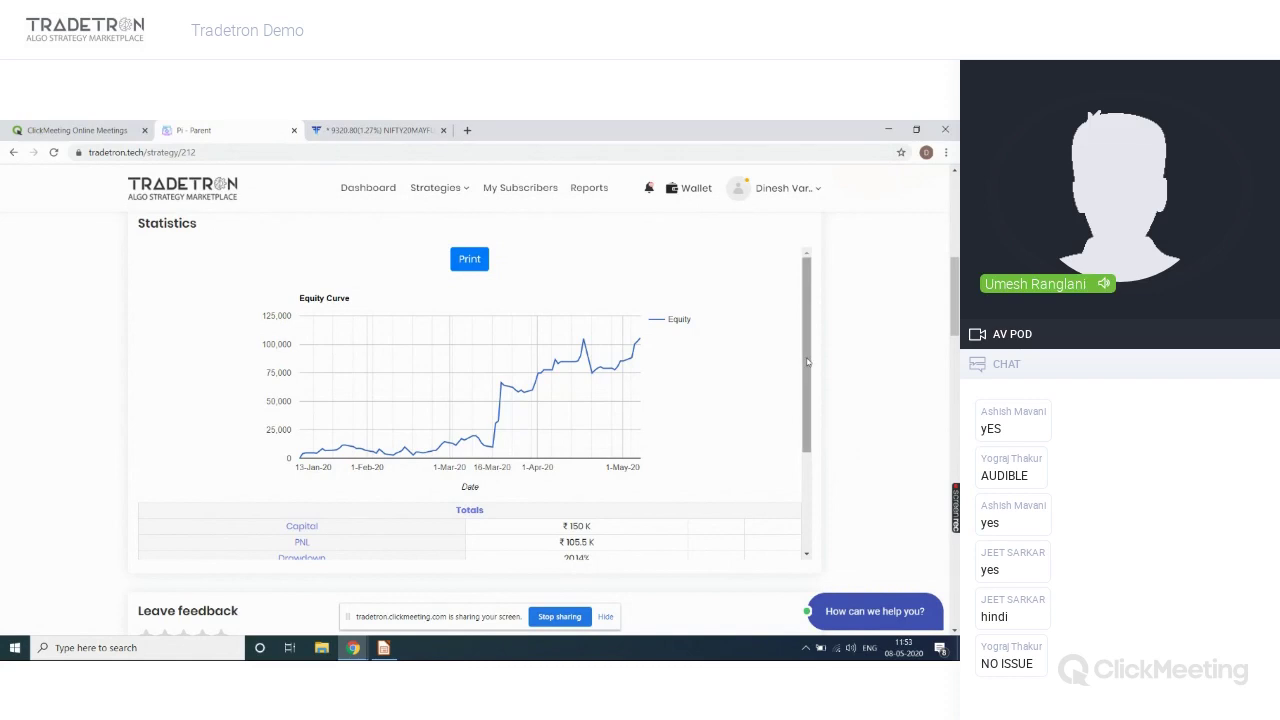
pyautogui.scroll(-3, 808, 362)
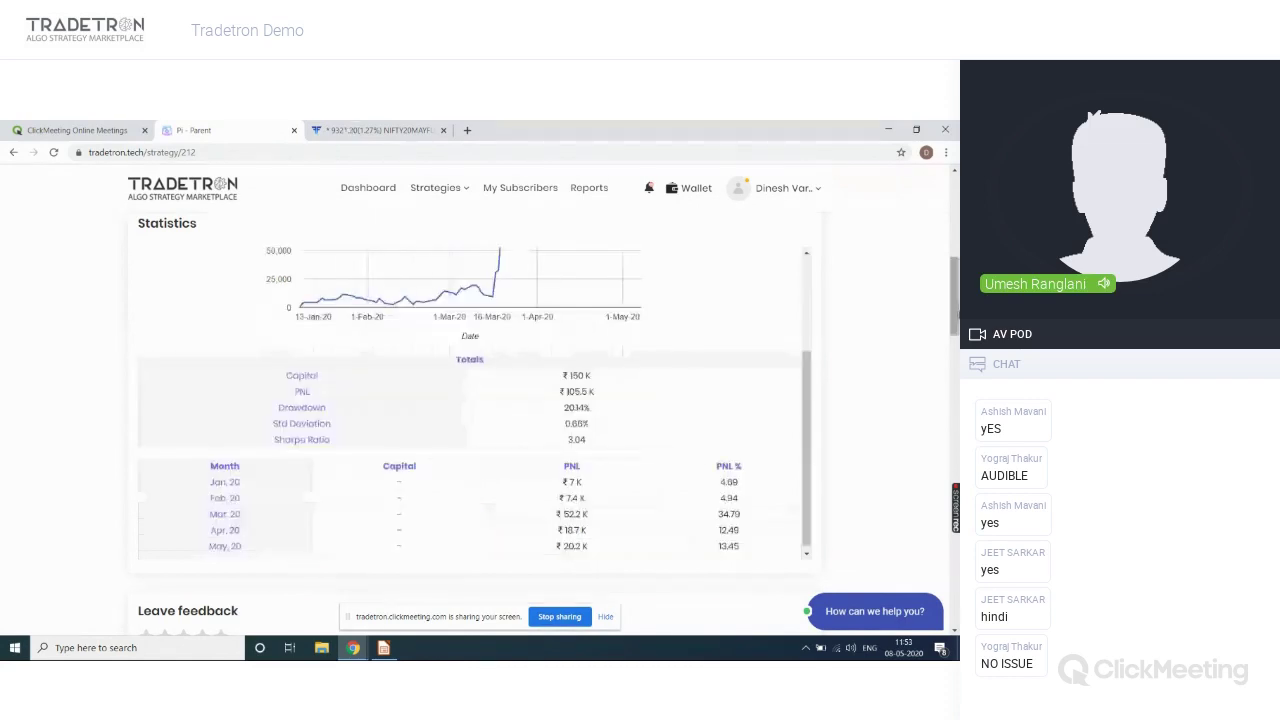
# Return to the marketplace listing, open the Pi Mini strategy's details page and subscribe to the strategy.
pyautogui.scroll(-2, 474, 420)
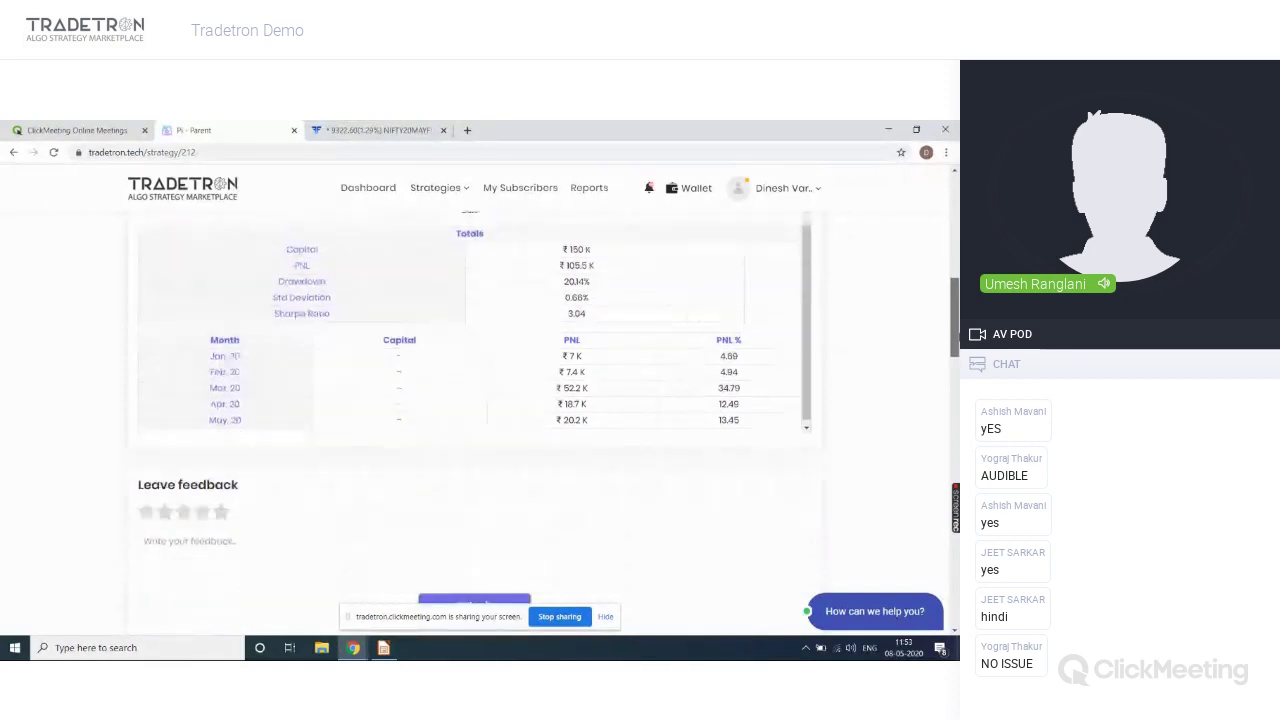
pyautogui.click(14, 153)
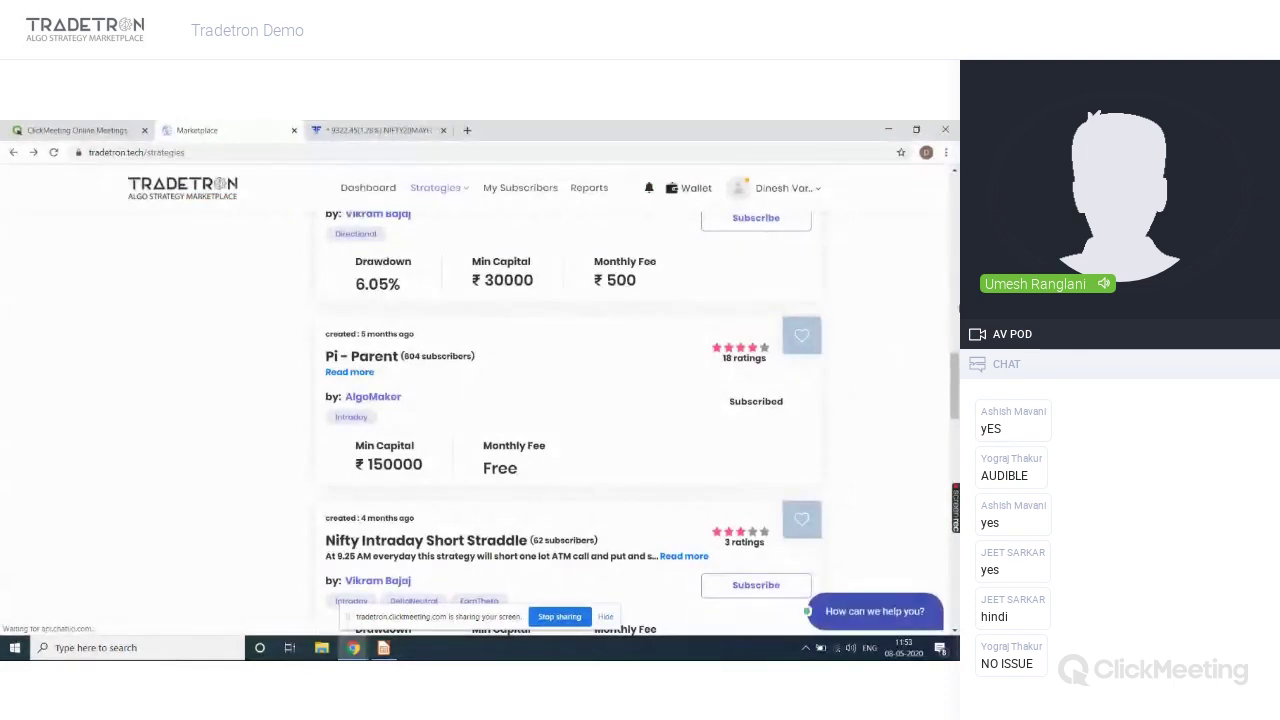
pyautogui.scroll(3, 568, 420)
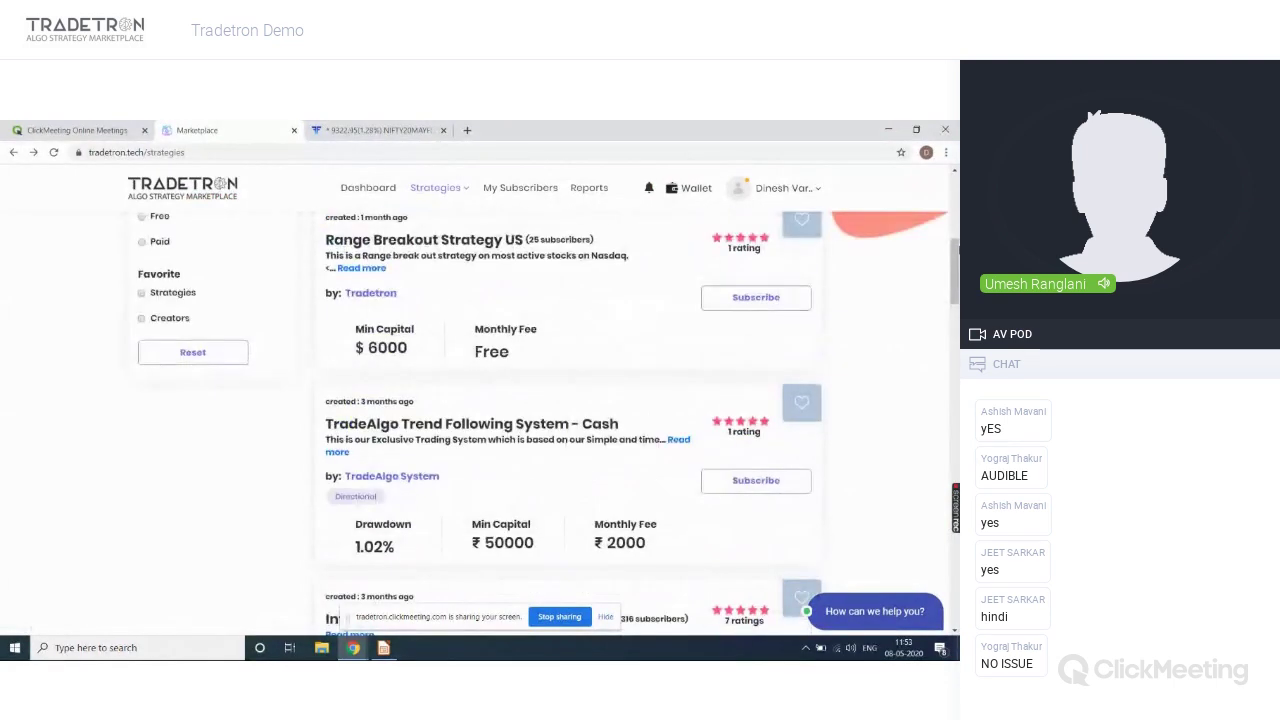
pyautogui.scroll(5, 340, 330)
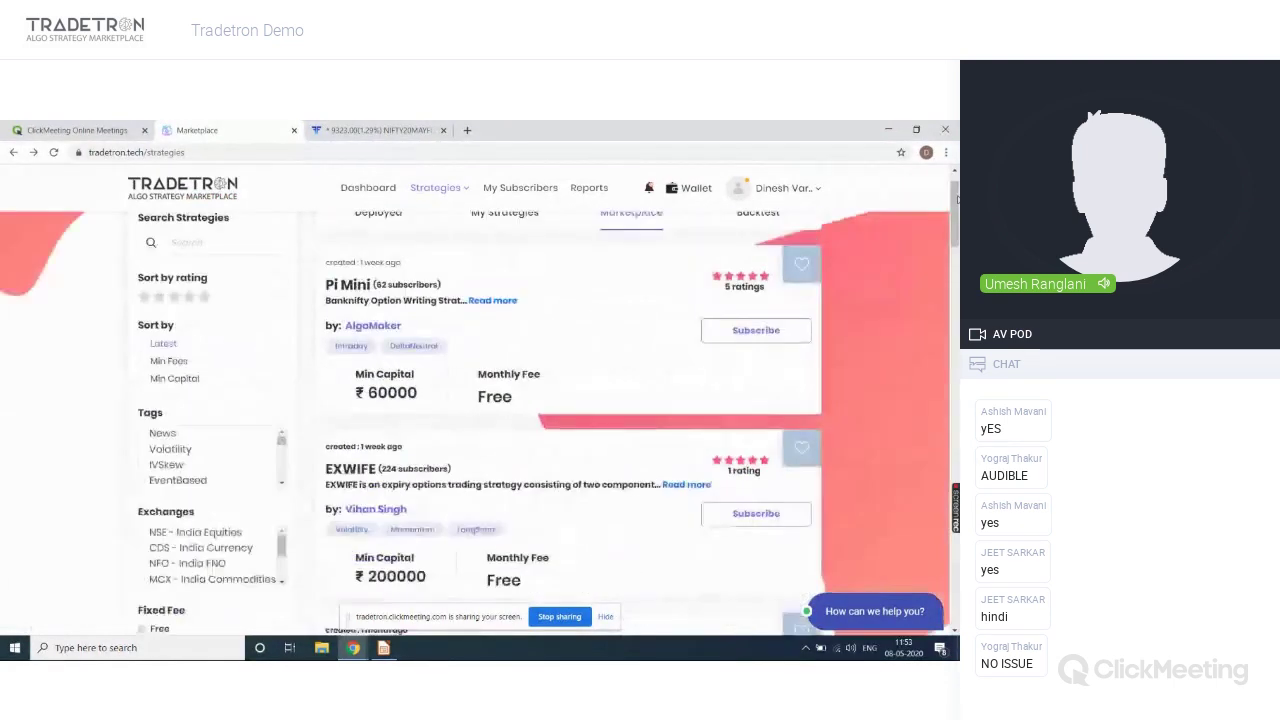
pyautogui.click(324, 300)
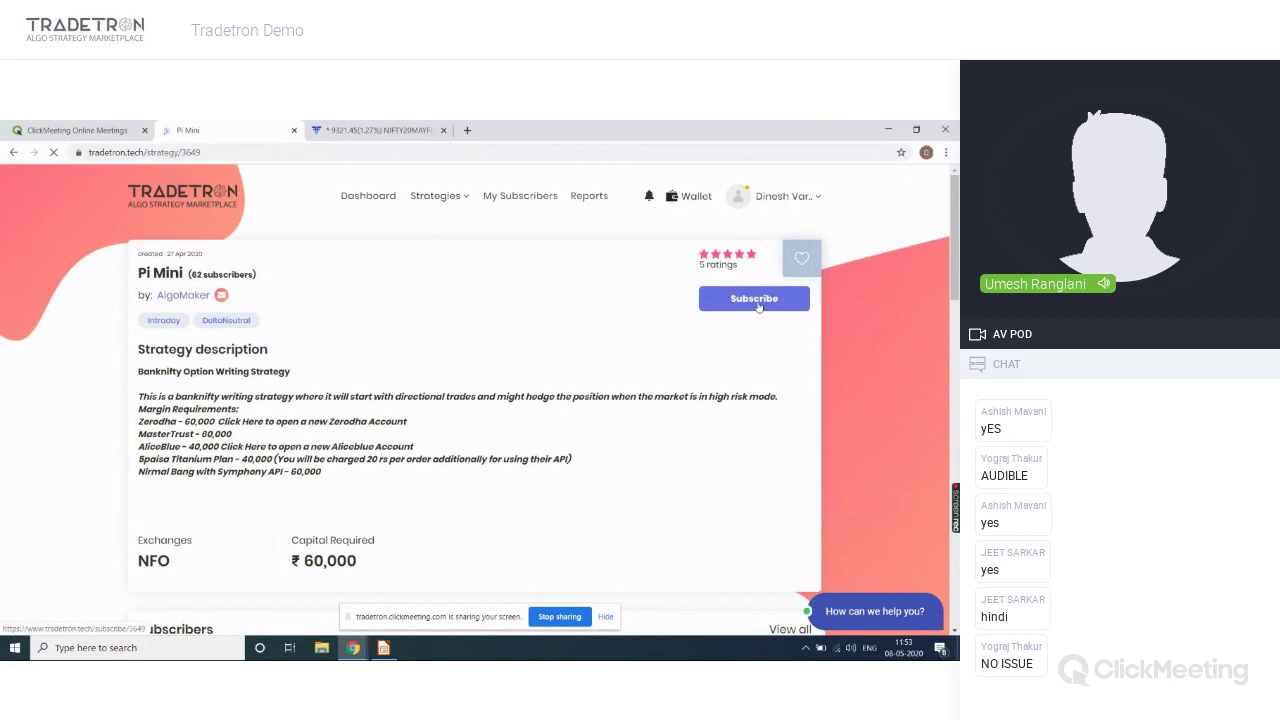
pyautogui.click(757, 303)
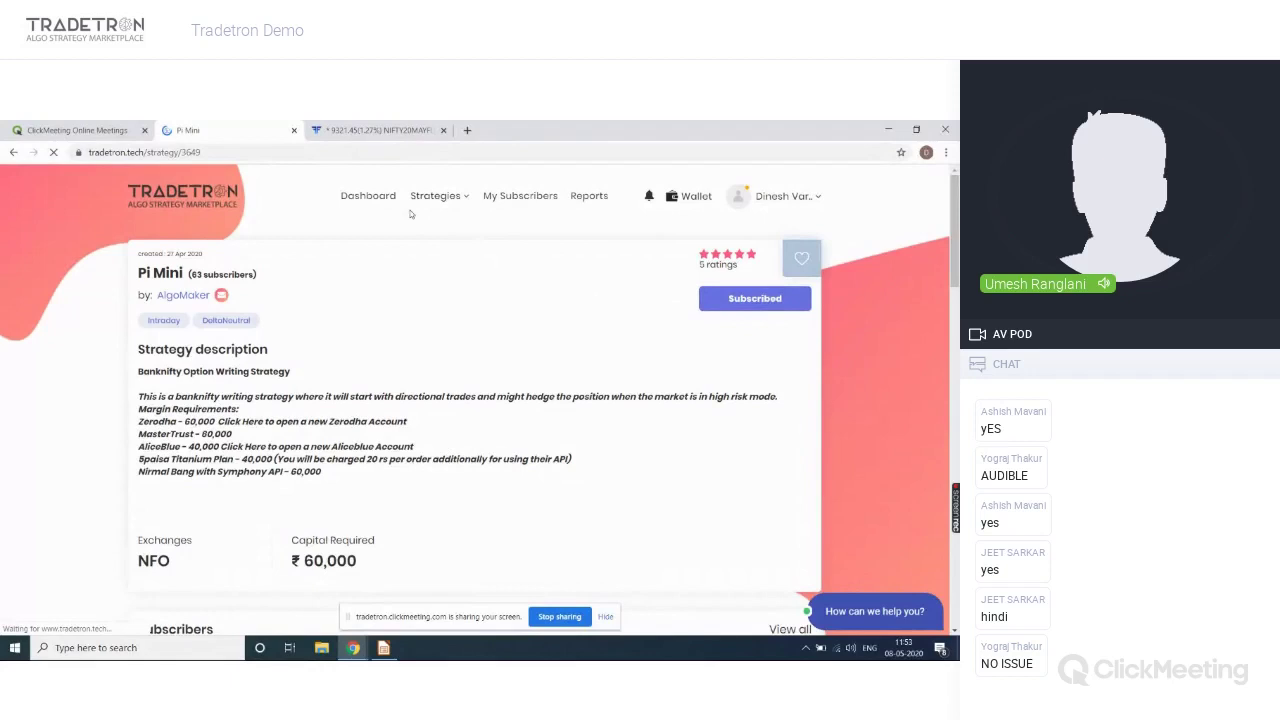
# Open My Strategies and show the list of subscribed strategies.
pyautogui.click(441, 200)
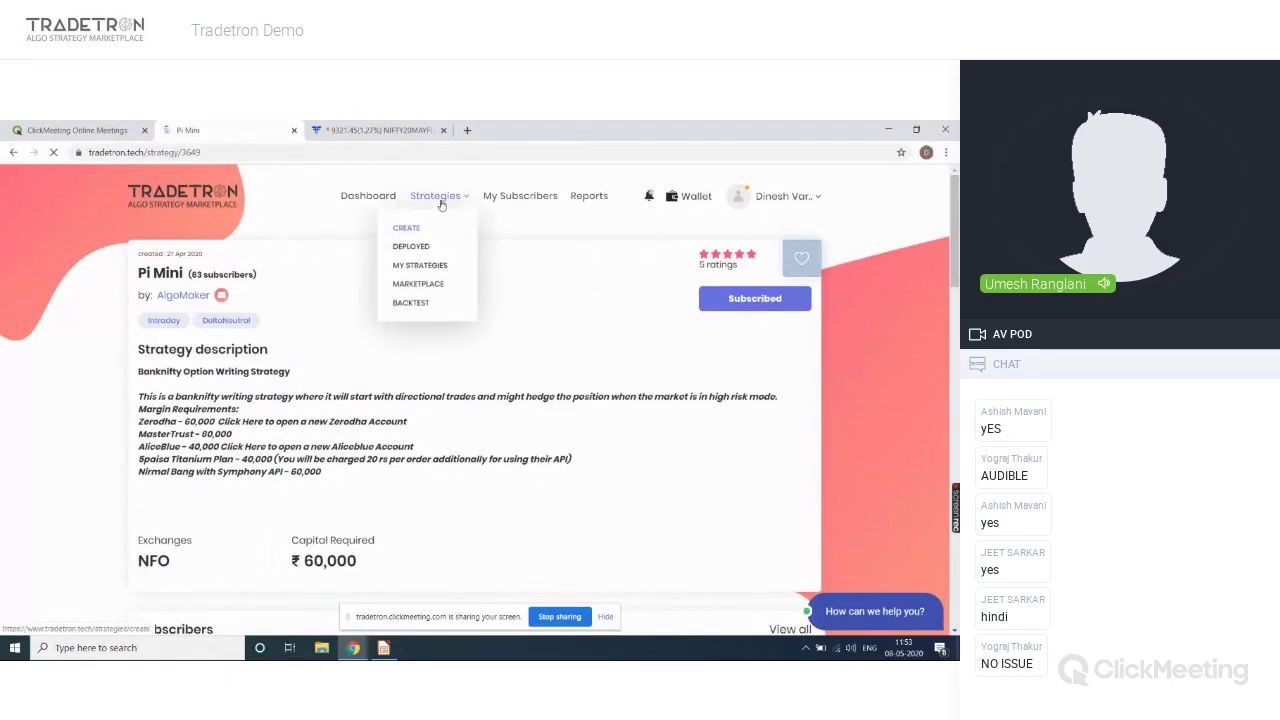
pyautogui.click(434, 271)
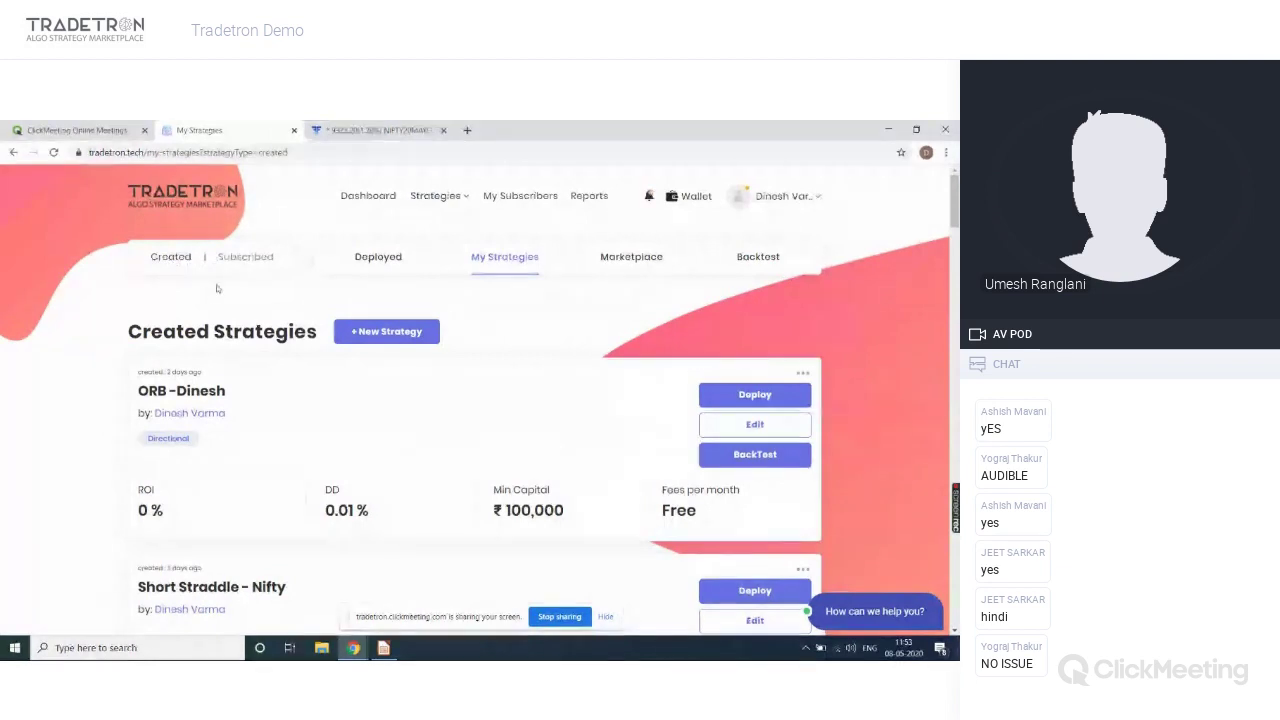
pyautogui.click(256, 257)
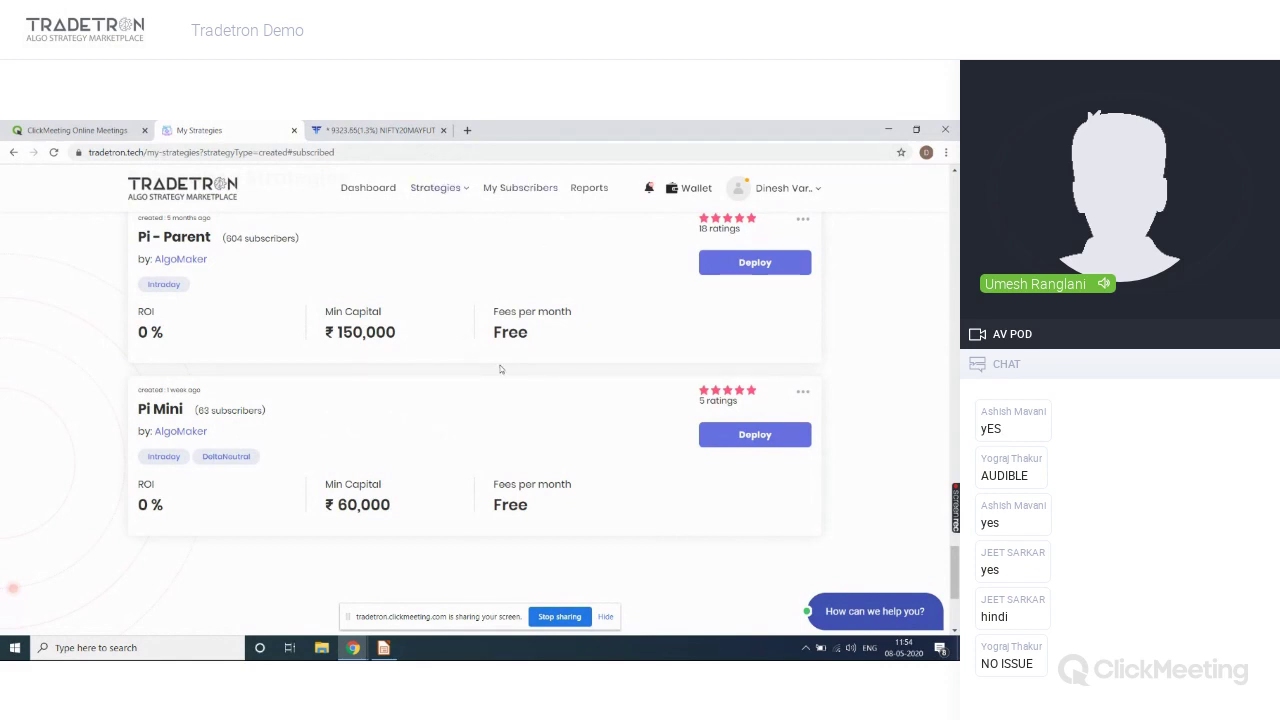
# Deploy the Pi Mini strategy with a 1x multiplier, Live Offline execution and Zerodha as the NFO broker.
pyautogui.click(762, 433)
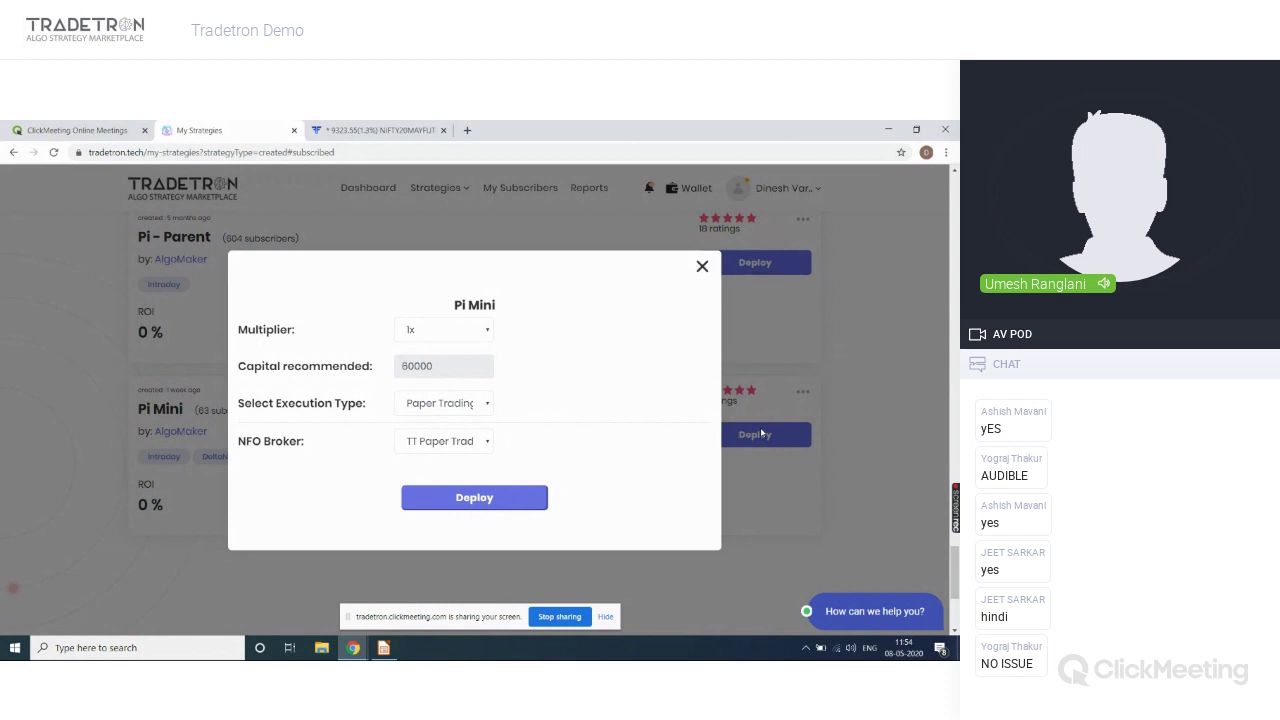
pyautogui.click(471, 328)
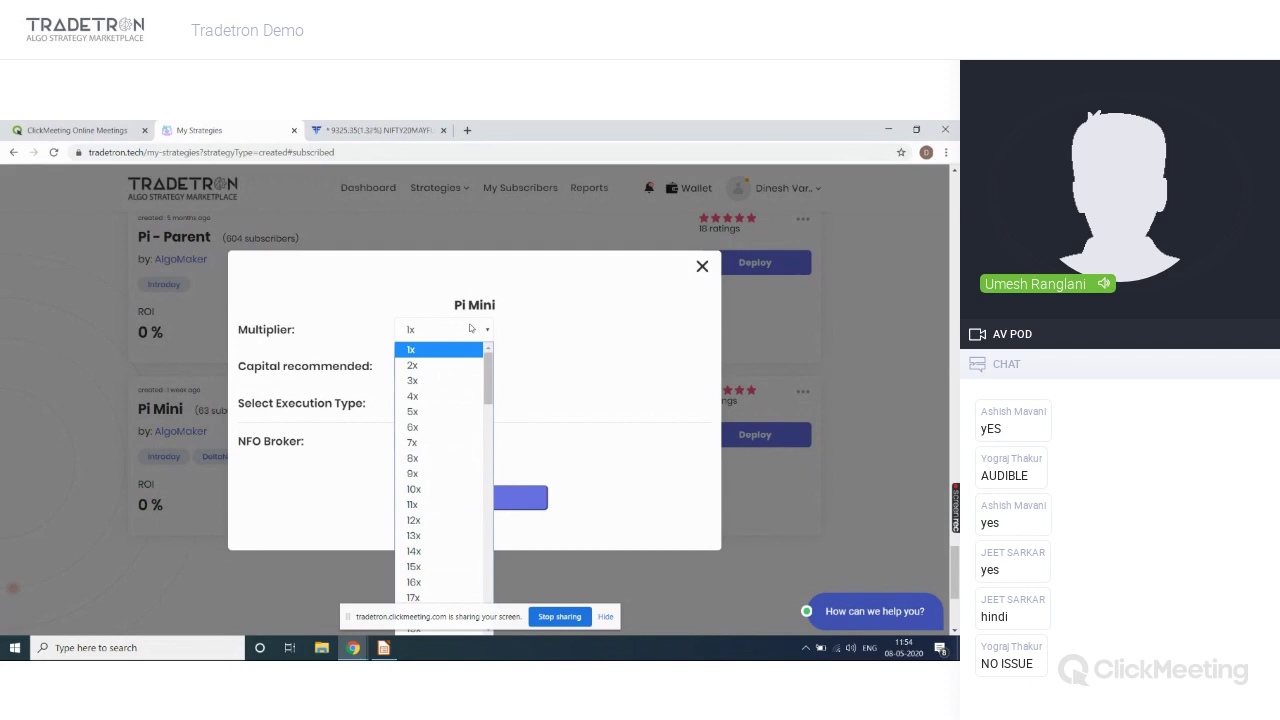
pyautogui.click(539, 375)
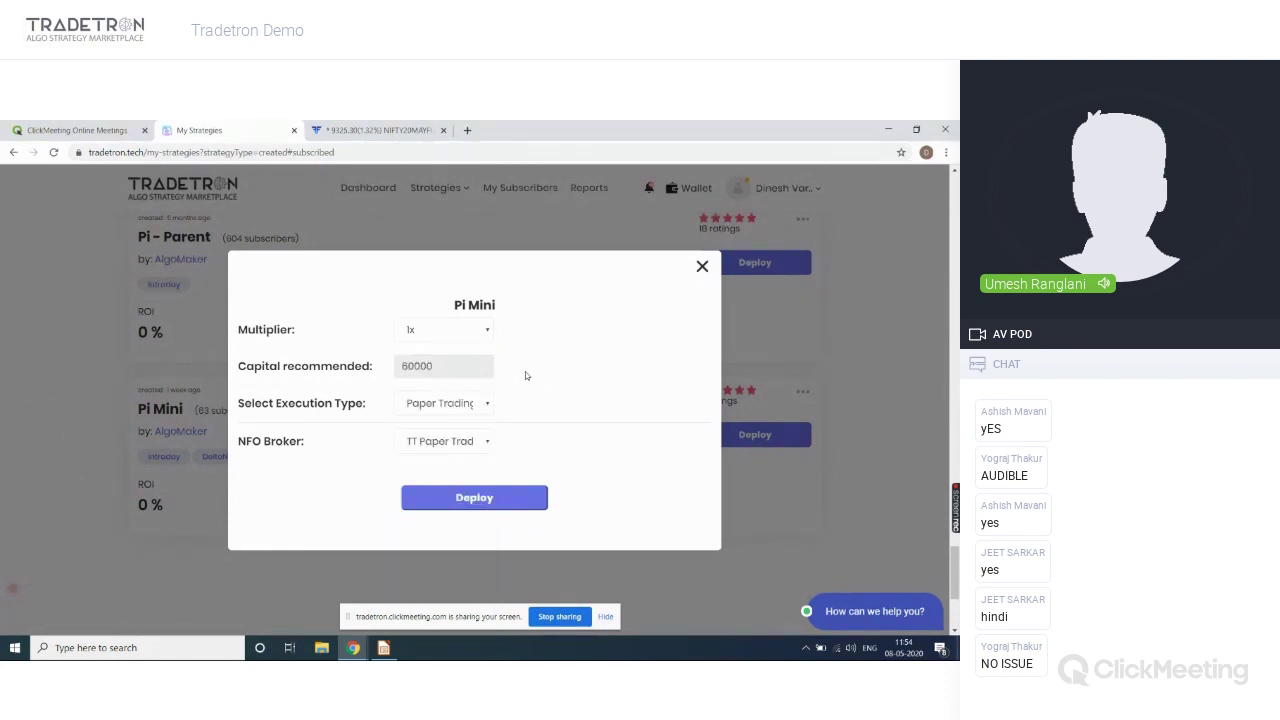
pyautogui.click(420, 405)
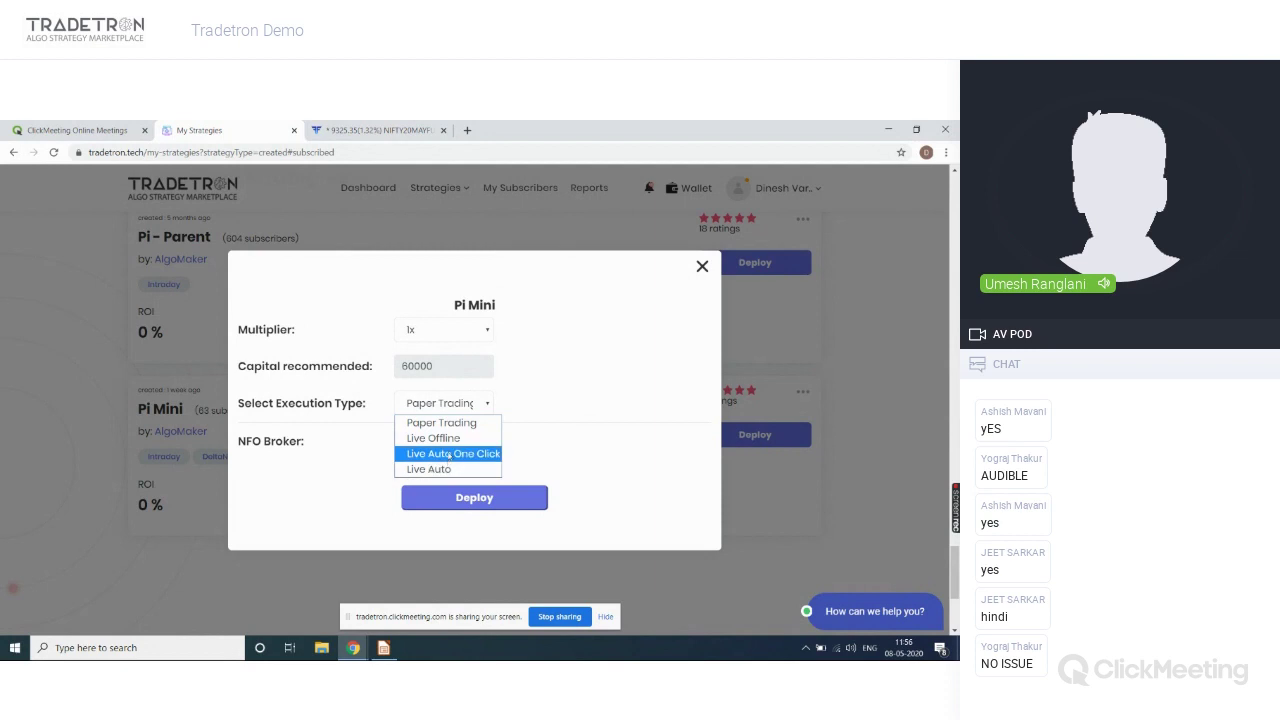
pyautogui.click(448, 440)
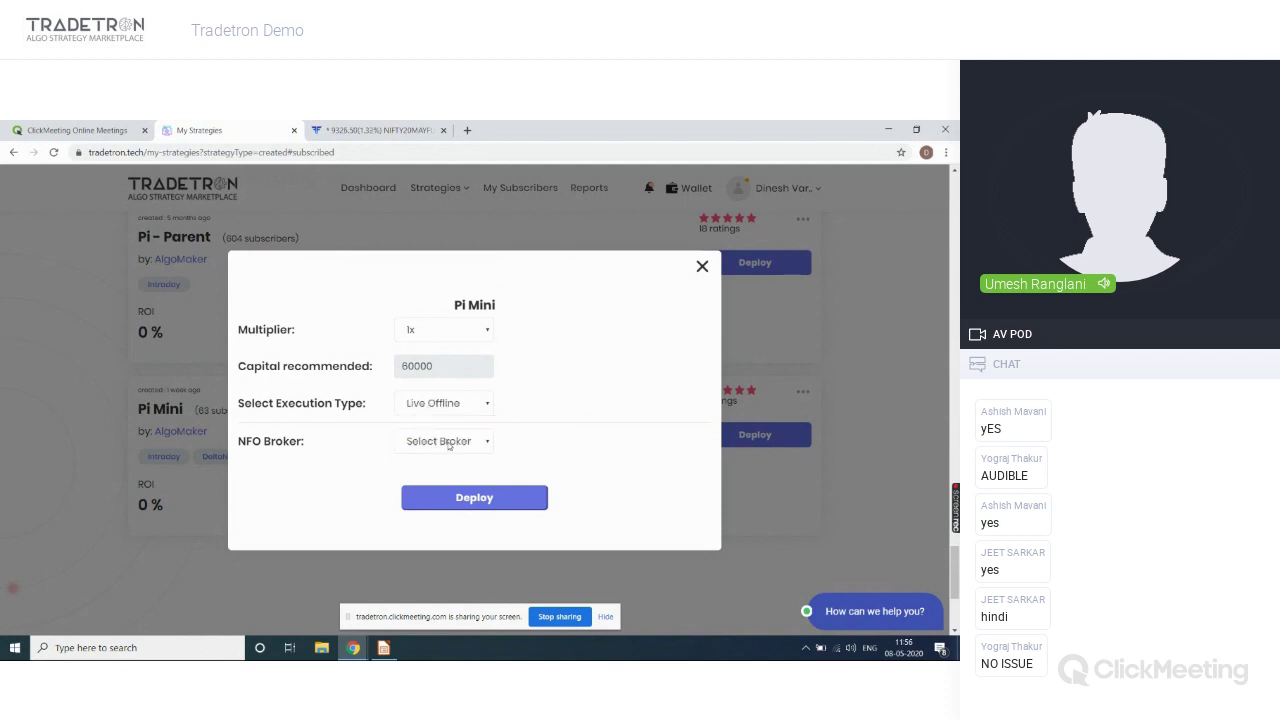
pyautogui.click(448, 442)
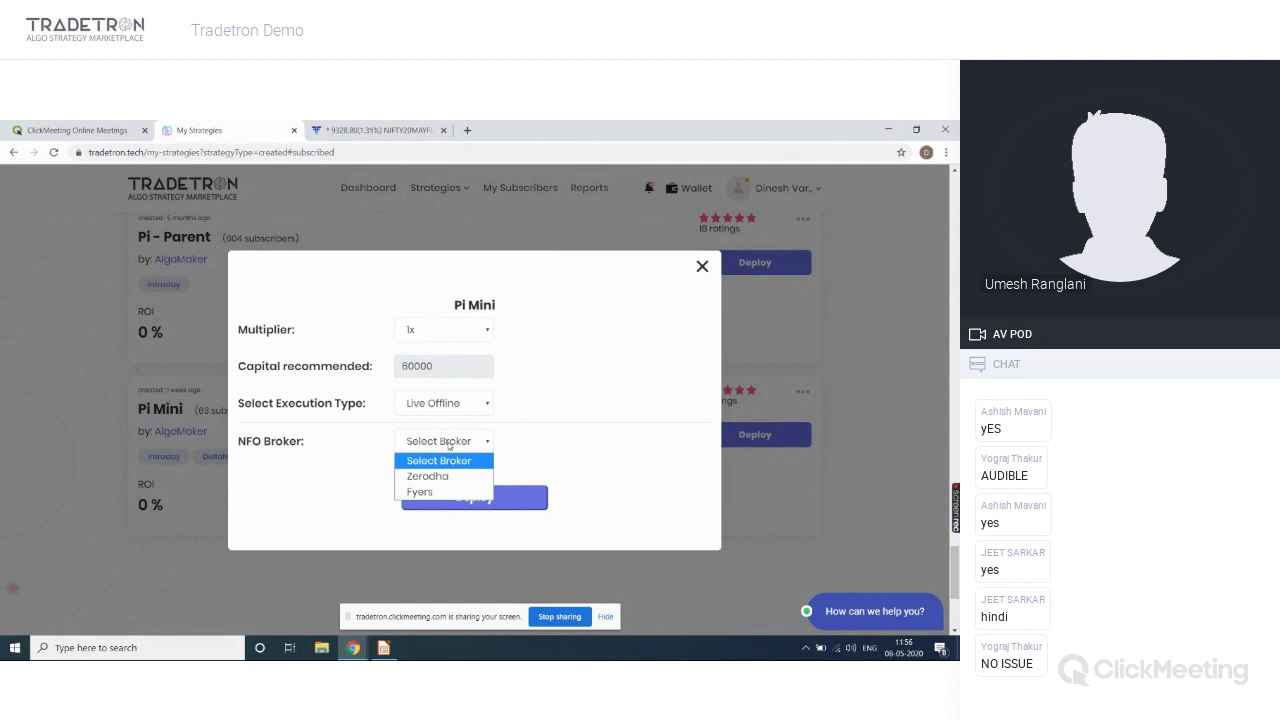
pyautogui.click(455, 476)
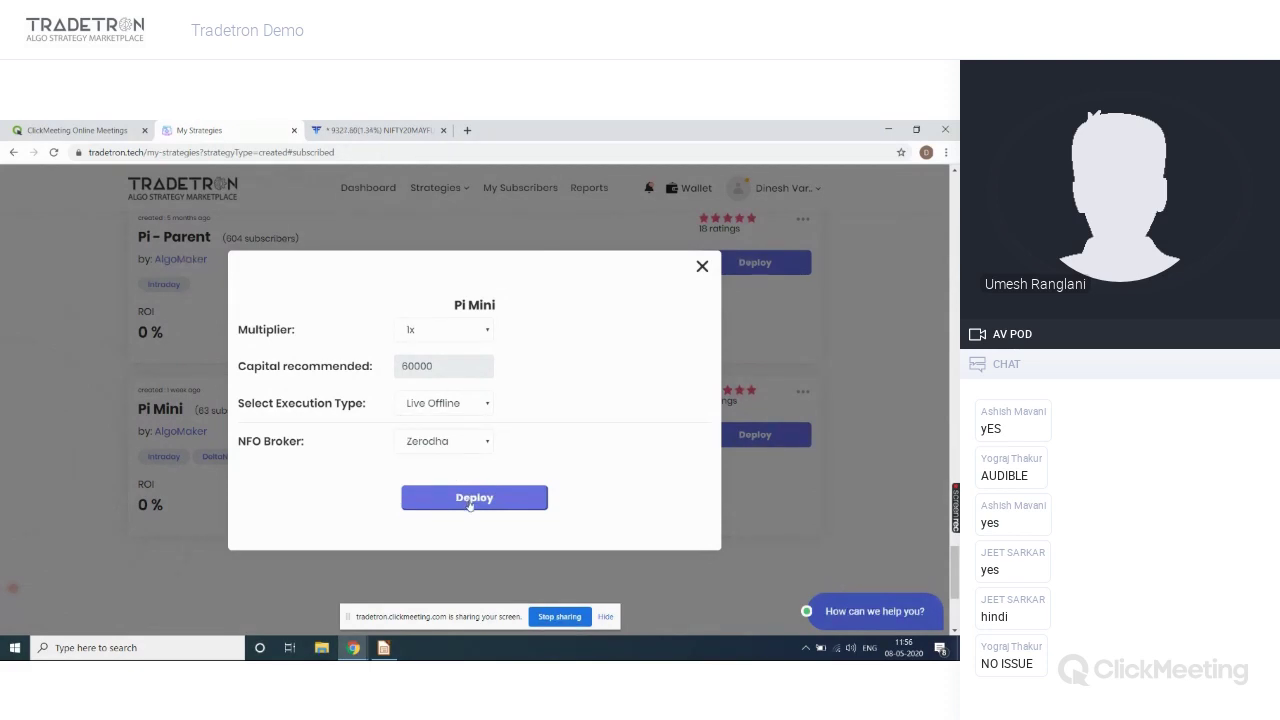
pyautogui.click(469, 499)
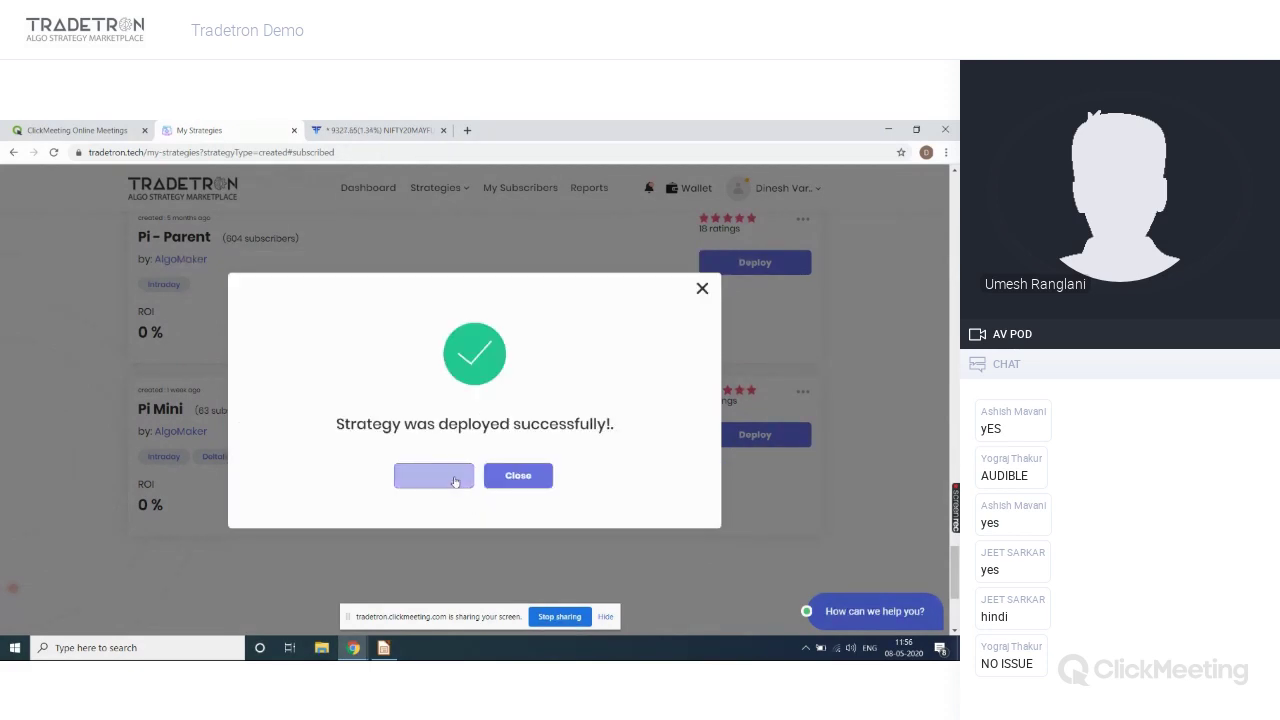
# View the deployed strategies and find the newly deployed Pi Mini entry at the end of the list.
pyautogui.click(455, 478)
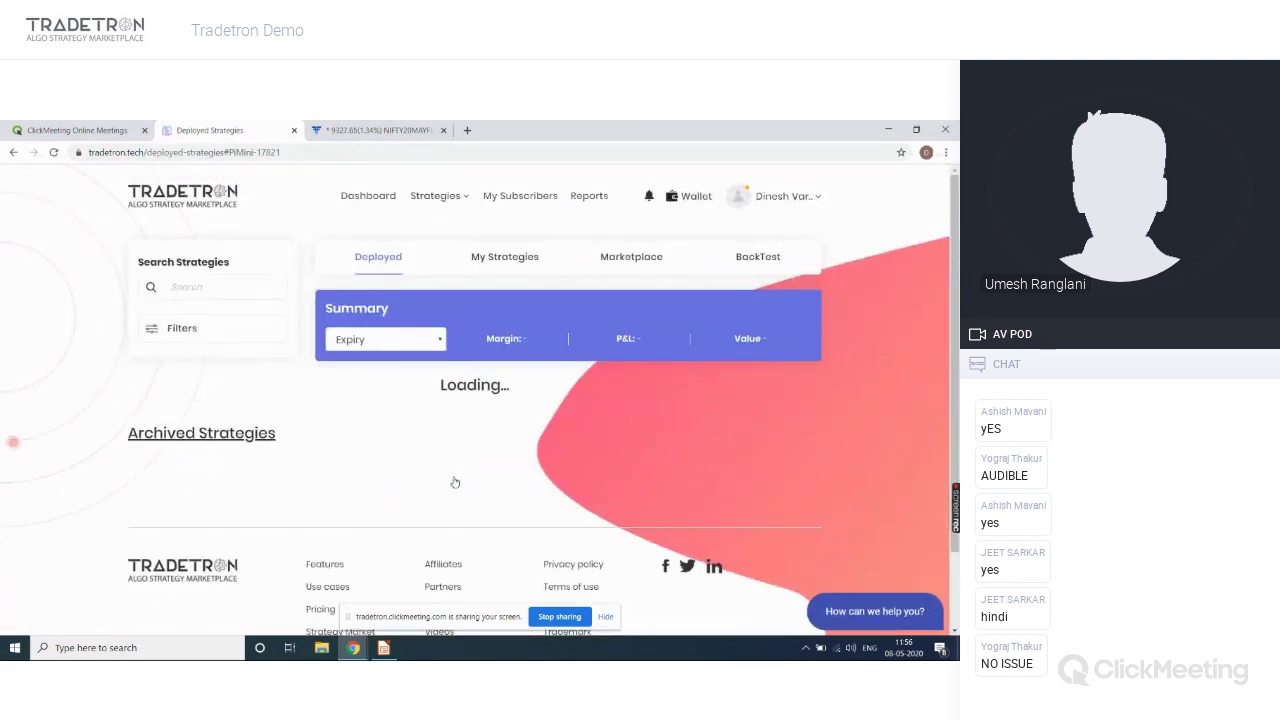
pyautogui.scroll(-10, 706, 432)
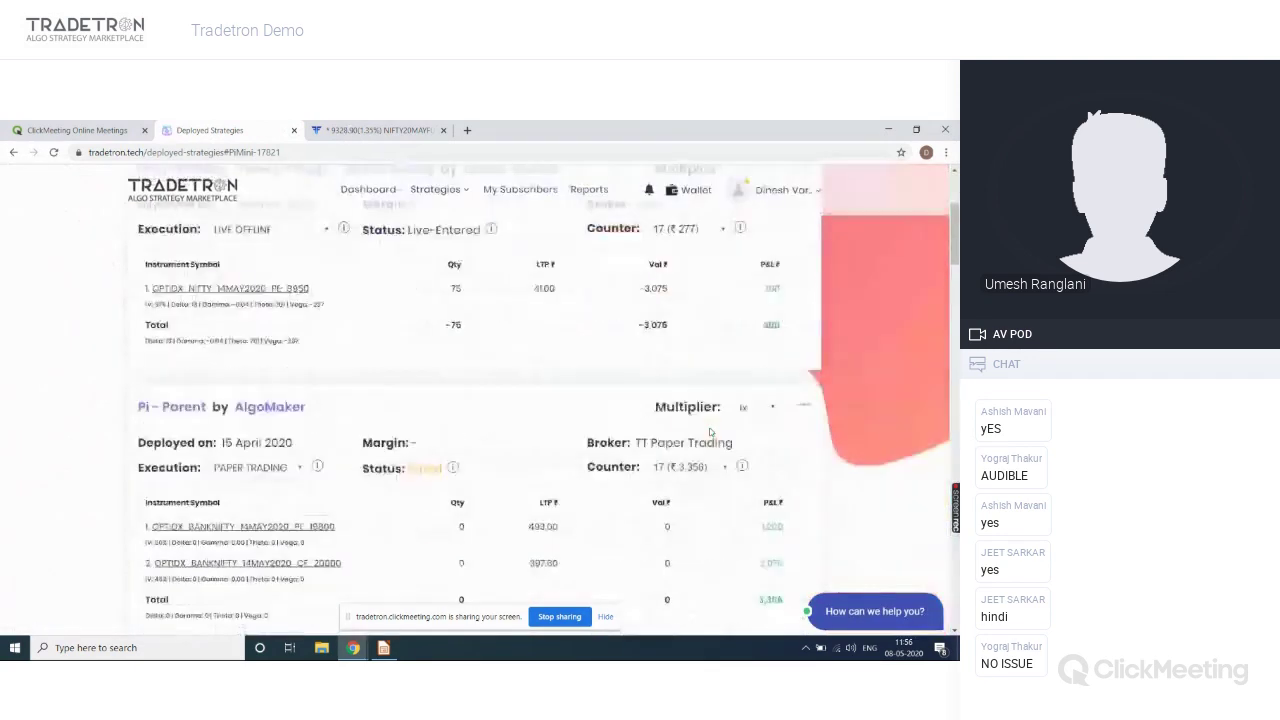
pyautogui.scroll(-10, 709, 432)
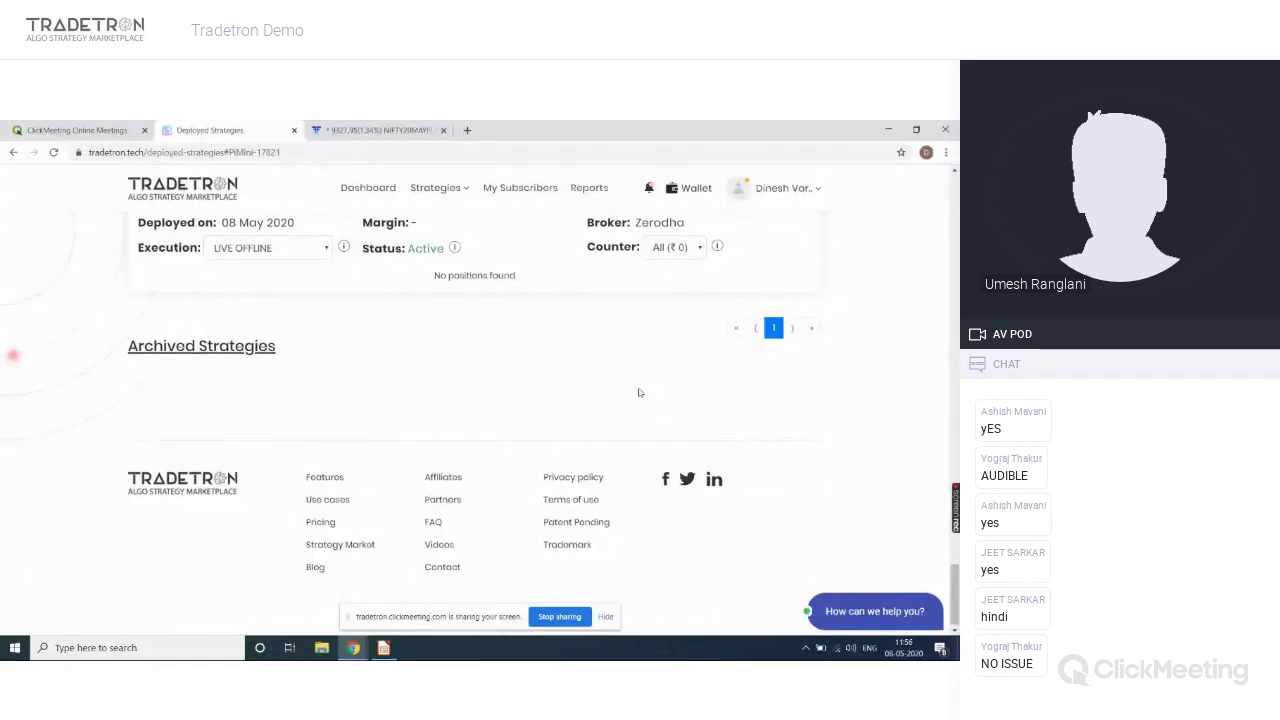
pyautogui.scroll(1, 640, 393)
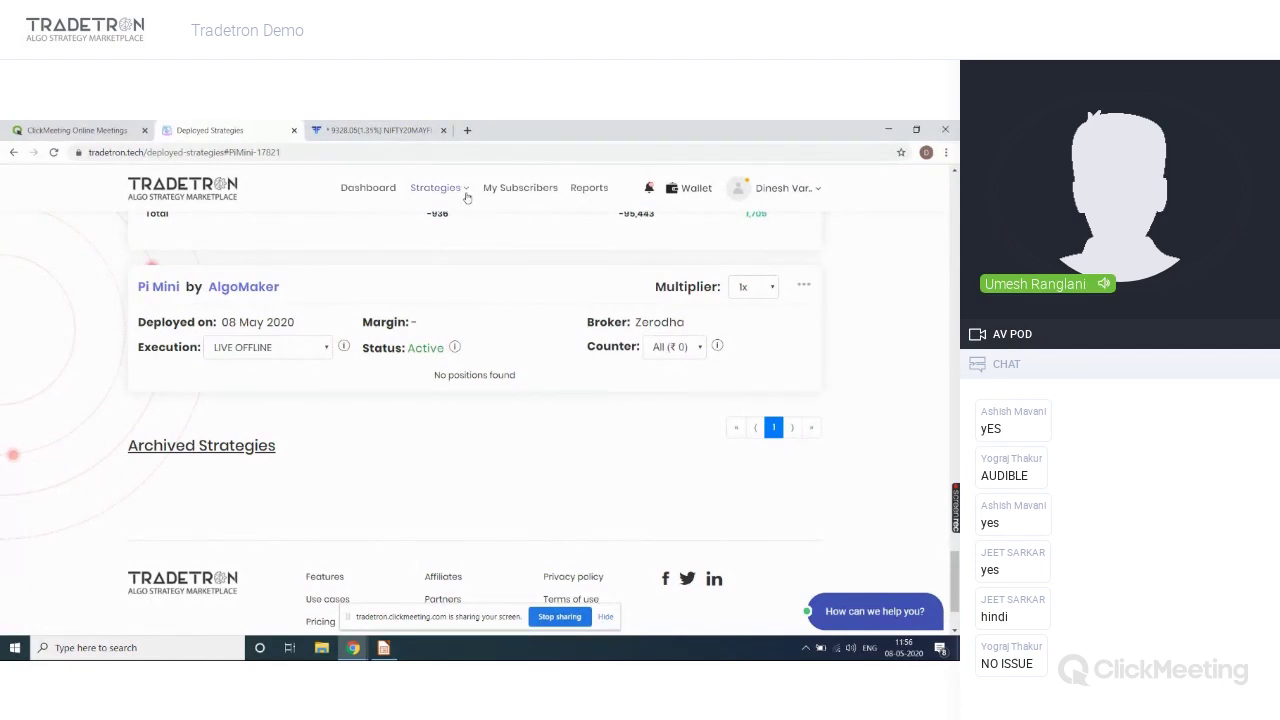
# Go to the strategy marketplace, search for "banknifty" and look through the matching strategies.
pyautogui.moveTo(466, 197)
pyautogui.click(437, 276)
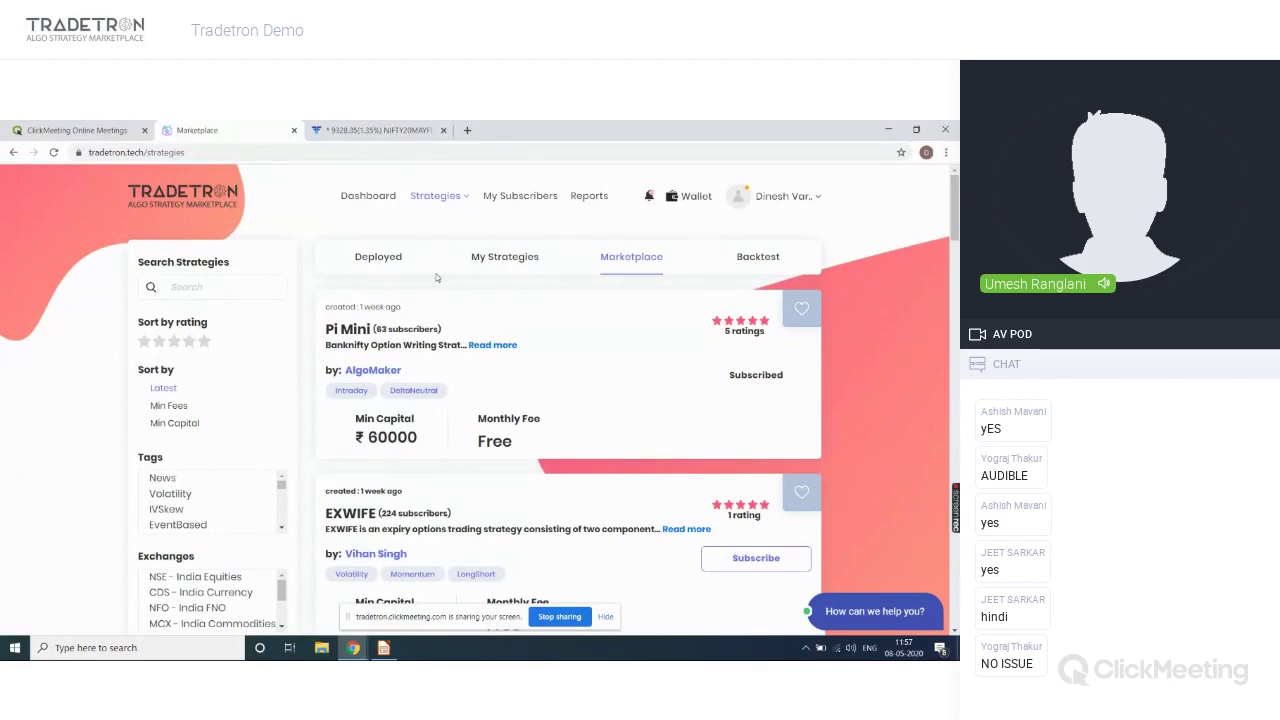
pyautogui.click(235, 294)
pyautogui.write('banknifty')
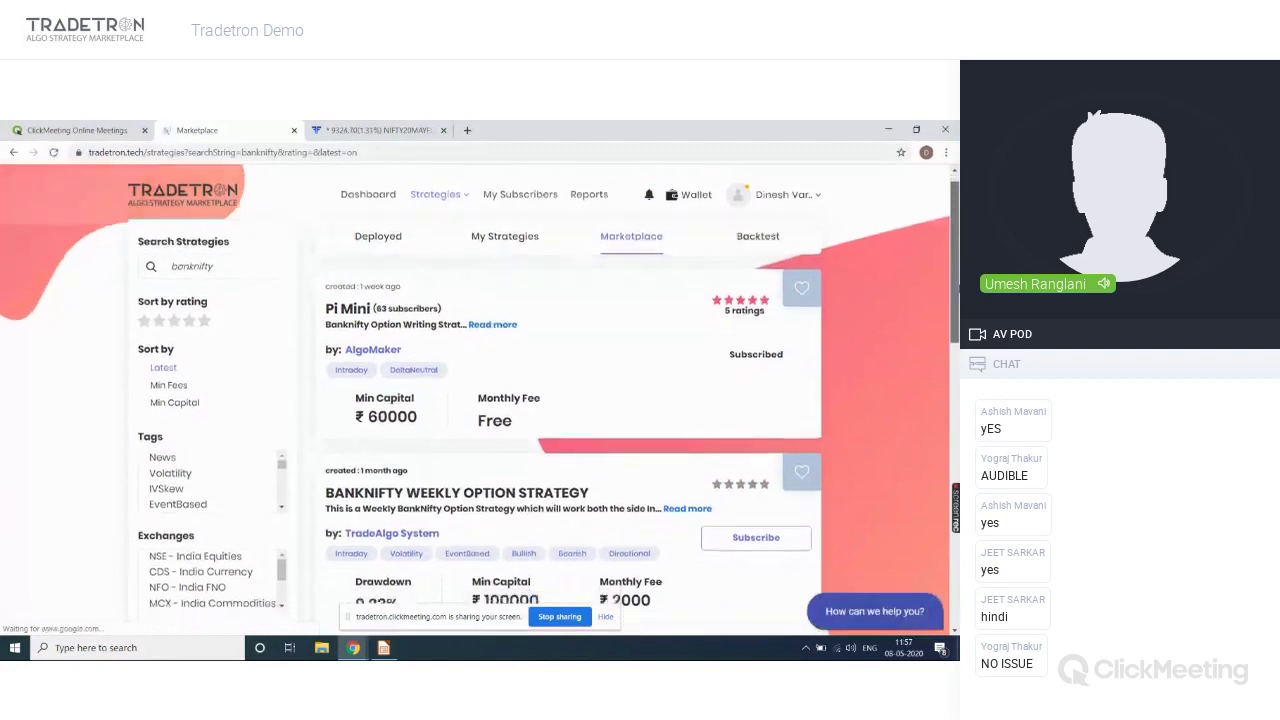
pyautogui.scroll(-2, 235, 296)
pyautogui.scroll(-8, 480, 400)
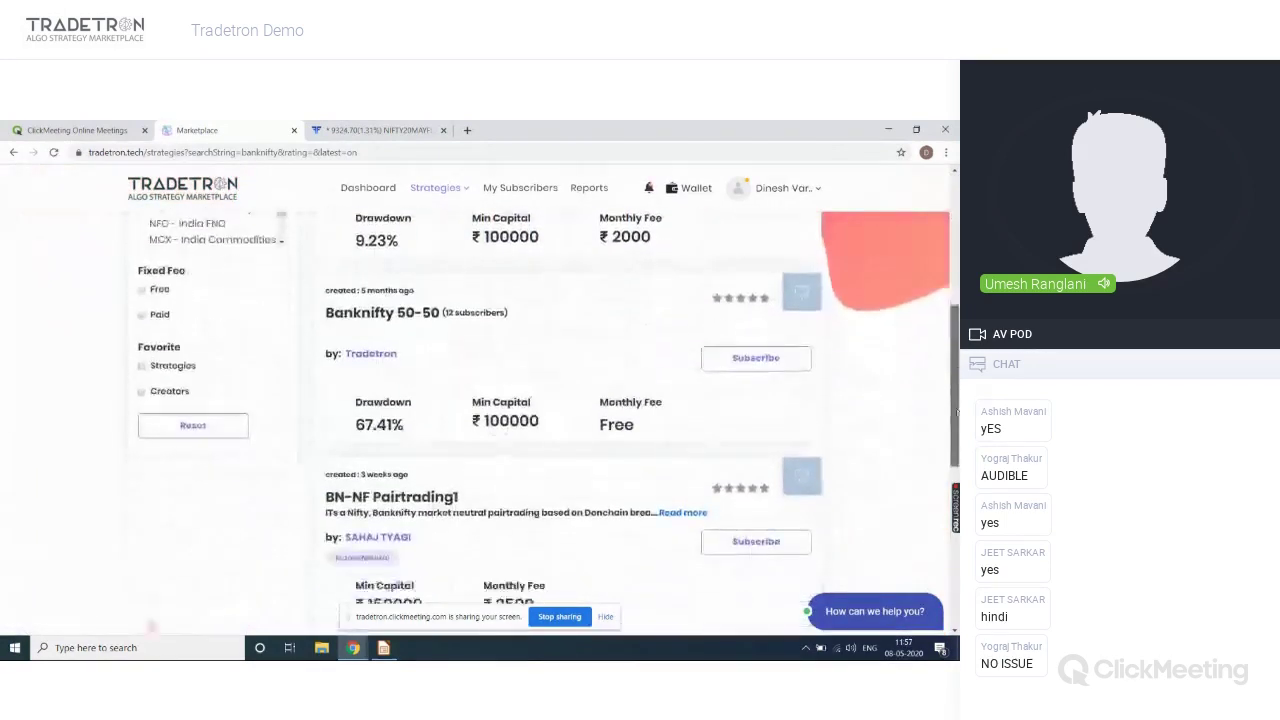
pyautogui.scroll(10, 382, 272)
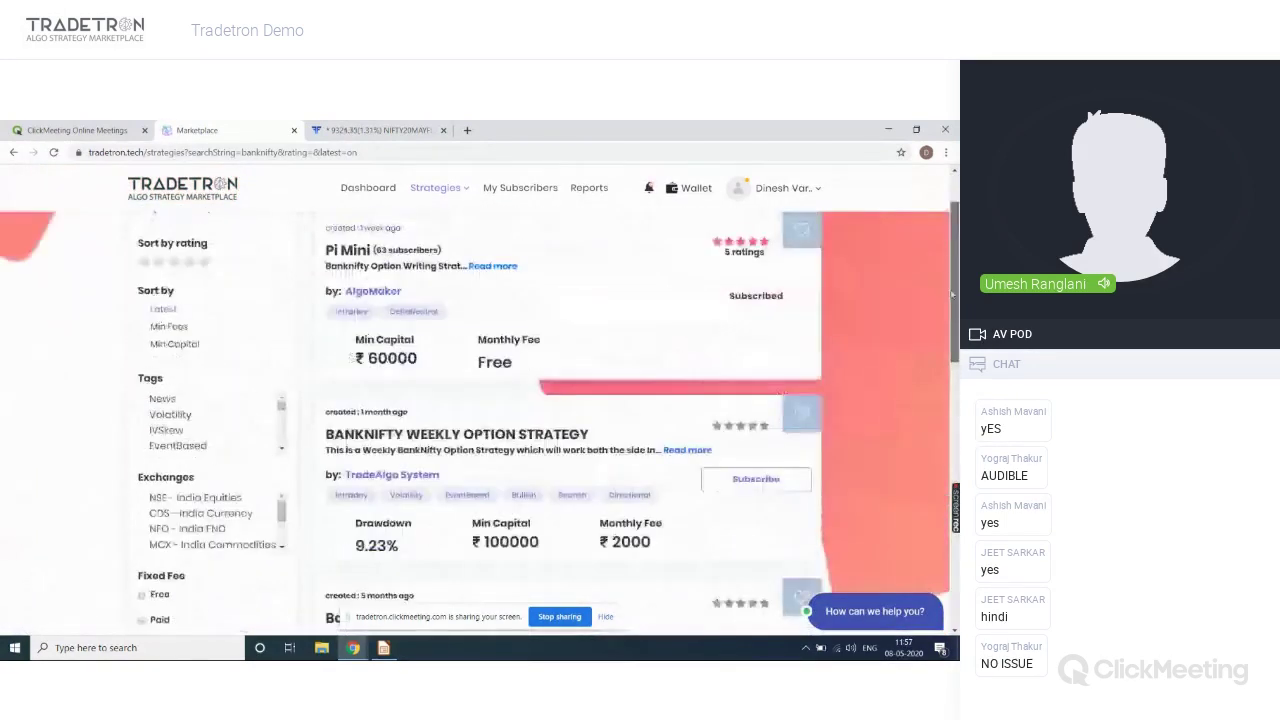
# Search the marketplace for "nifty" instead and look through the matching strategies.
pyautogui.doubleClick(250, 285)
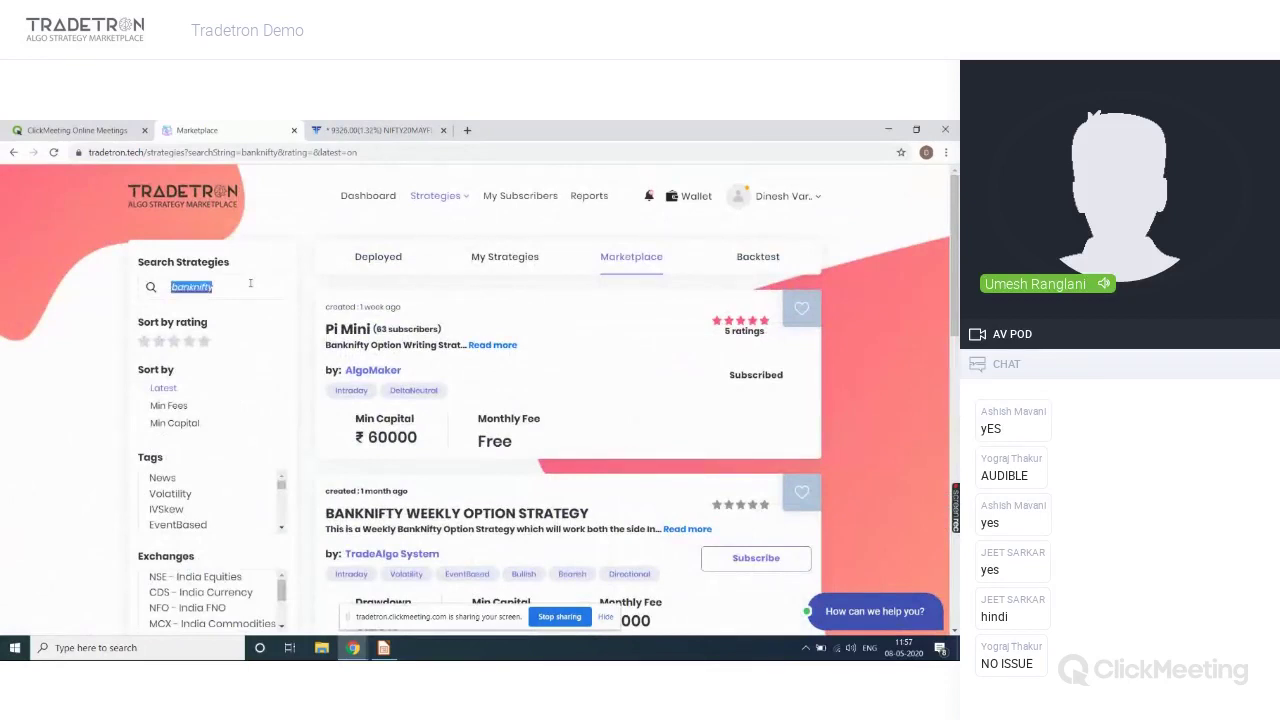
pyautogui.write('nifty')
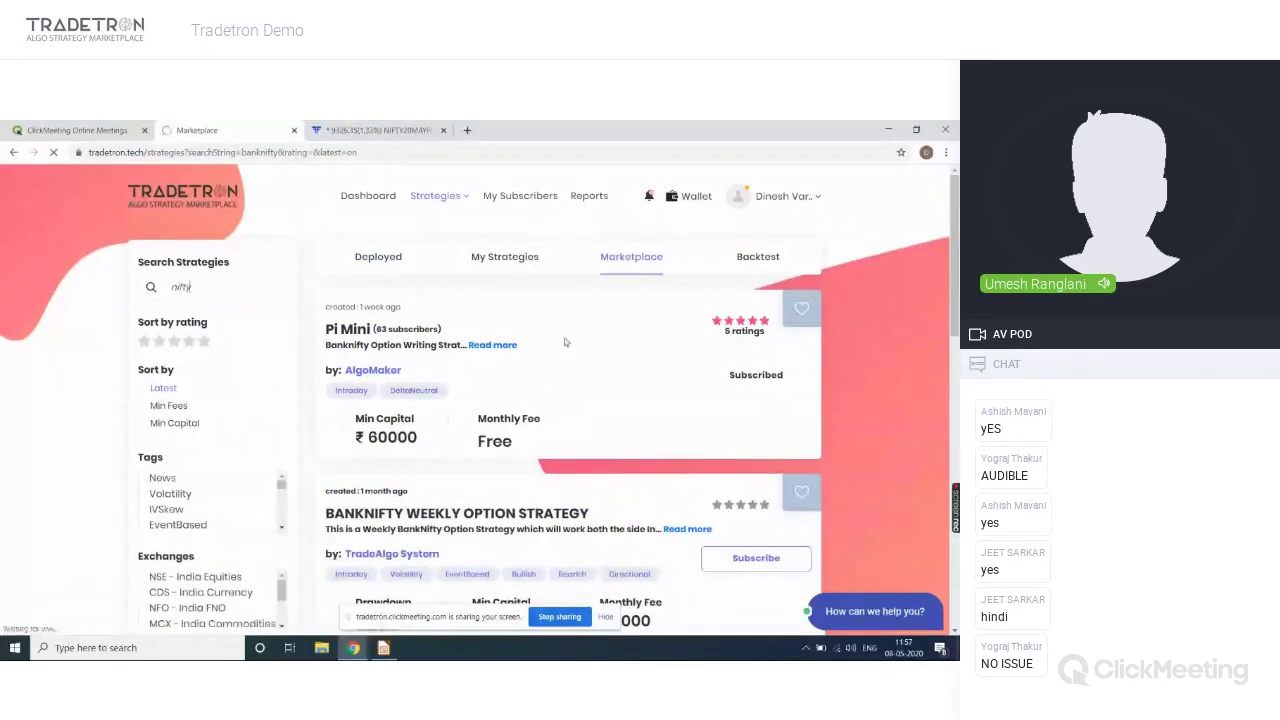
pyautogui.press('Return')
pyautogui.scroll(-10, 952, 248)
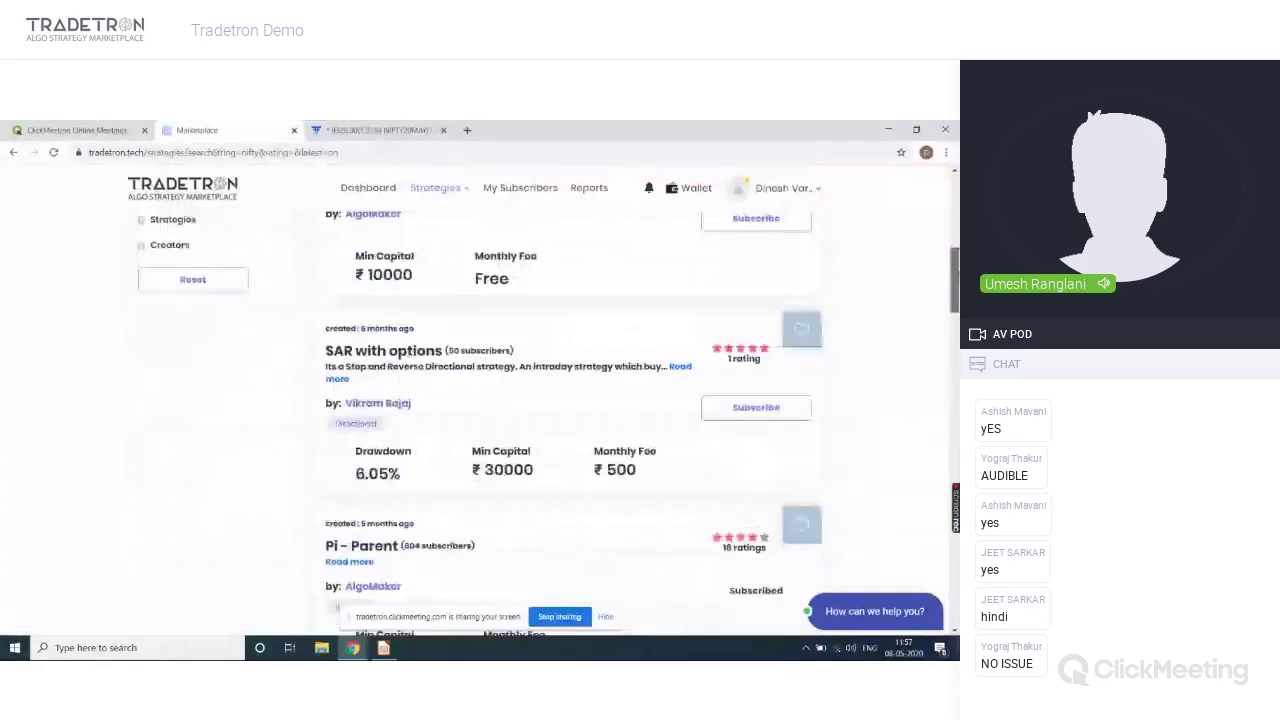
pyautogui.scroll(-6, 953, 245)
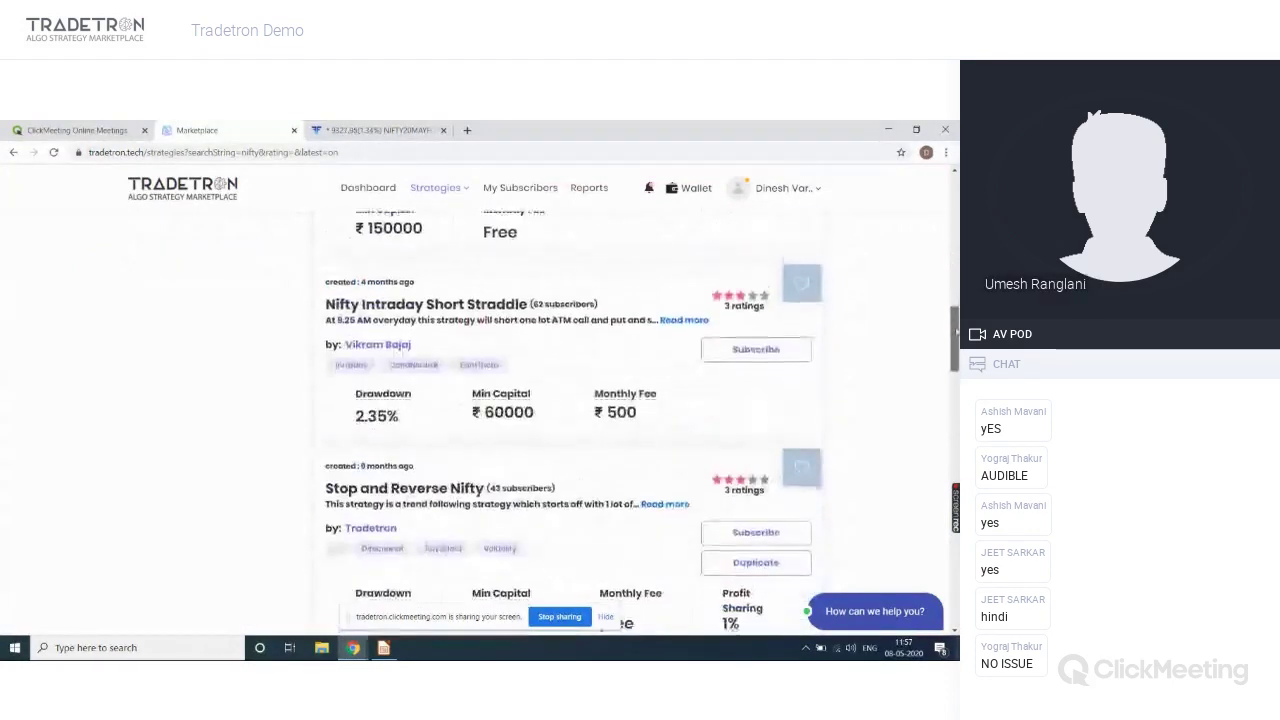
pyautogui.scroll(11, 955, 236)
pyautogui.moveTo(955, 236); pyautogui.dragTo(955, 178)
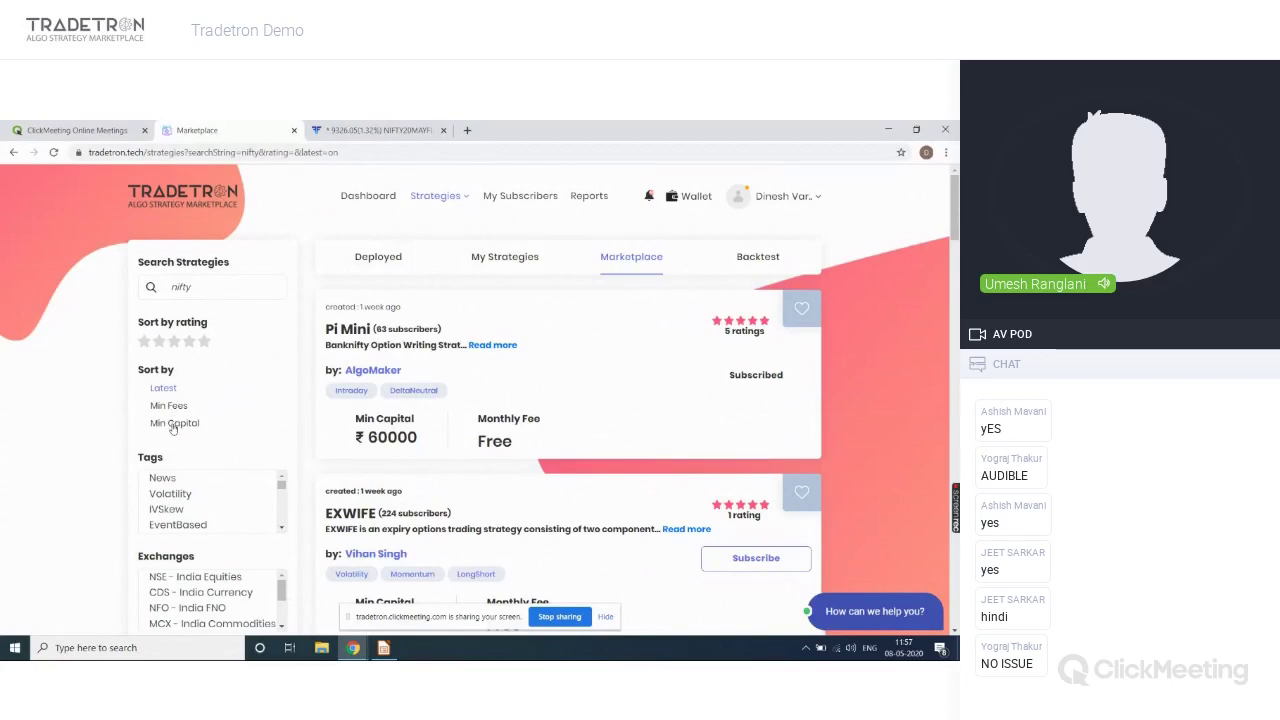
# Filter the nifty strategies by the Free fixed fee and browse the filtered listing.
pyautogui.scroll(-3, 173, 427)
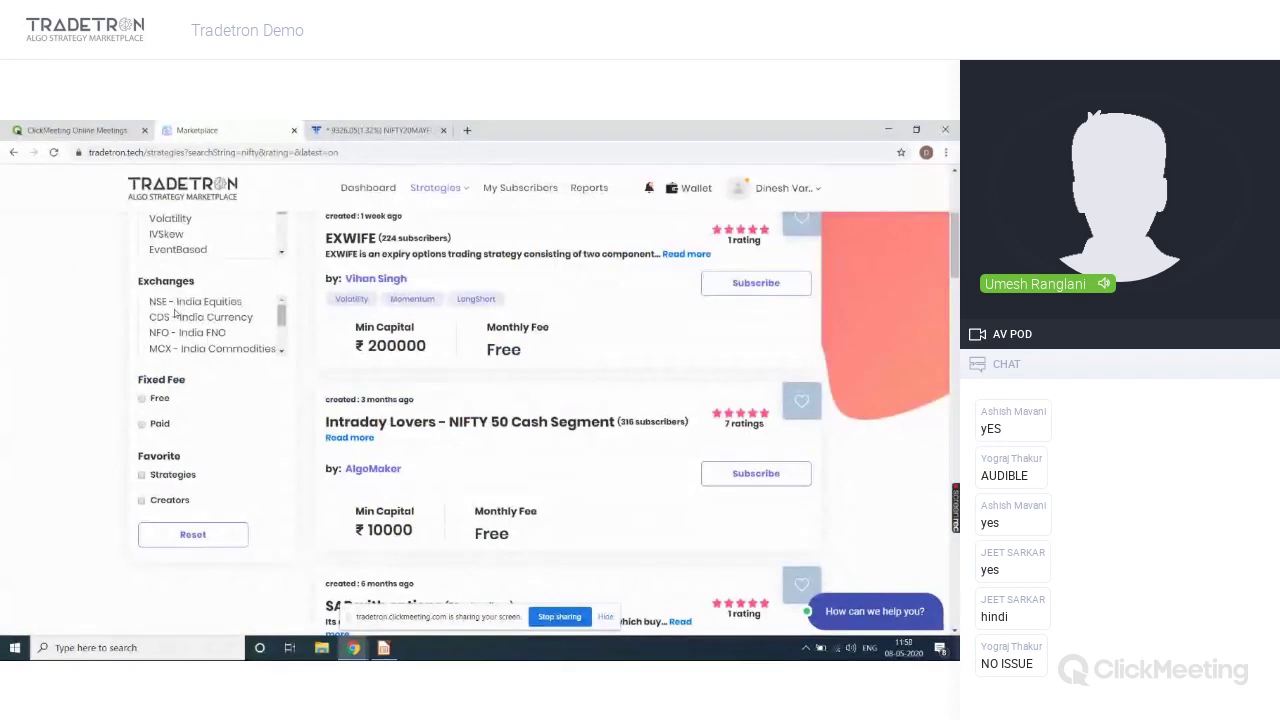
pyautogui.click(142, 400)
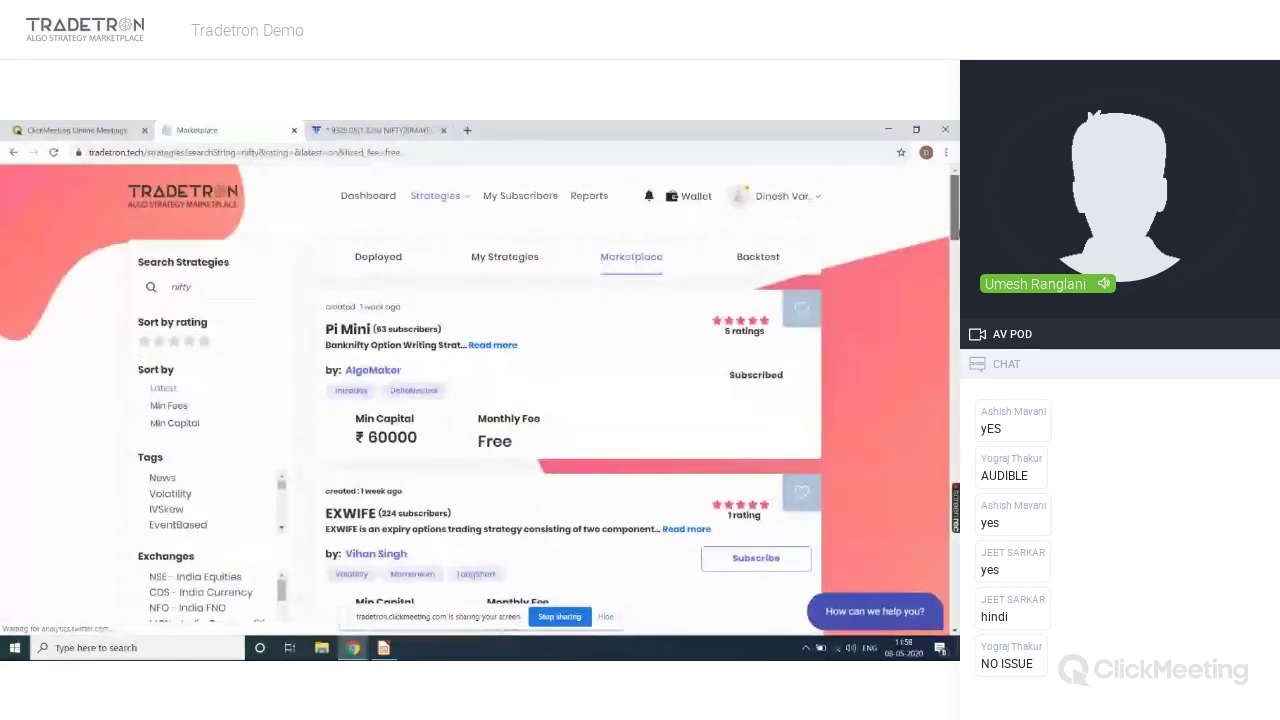
pyautogui.scroll(-8, 570, 420)
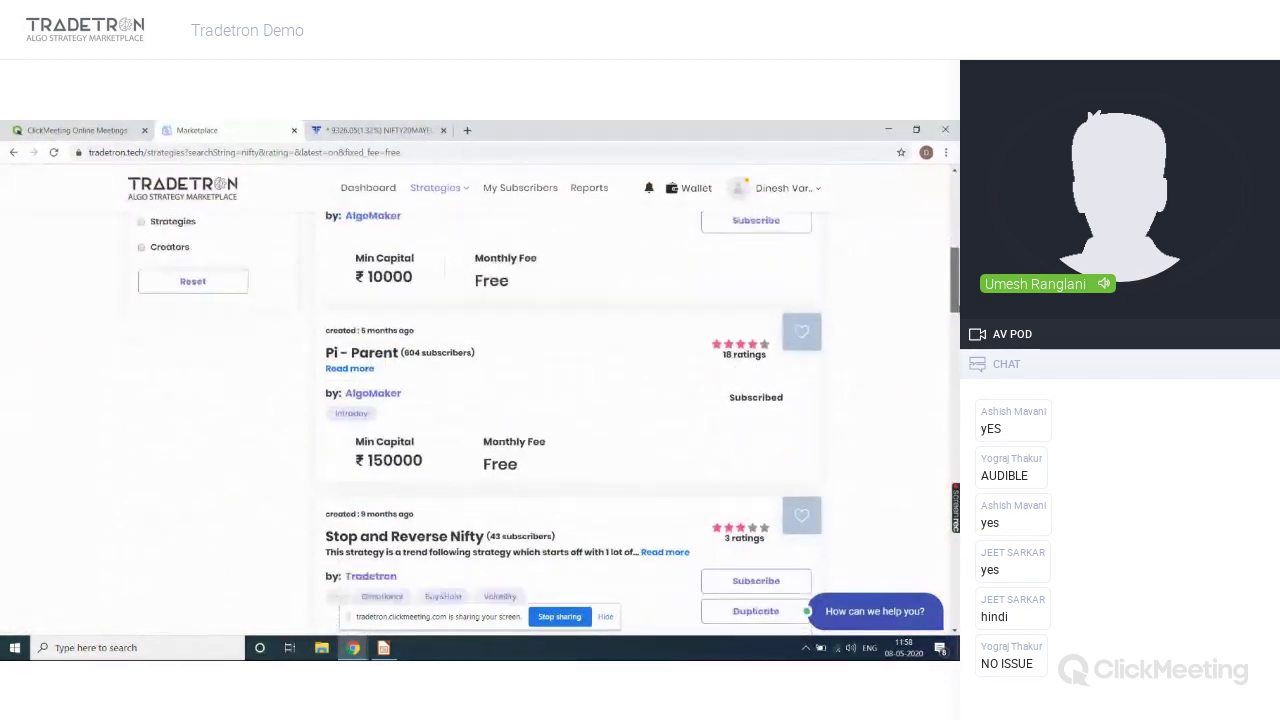
pyautogui.scroll(-4, 570, 420)
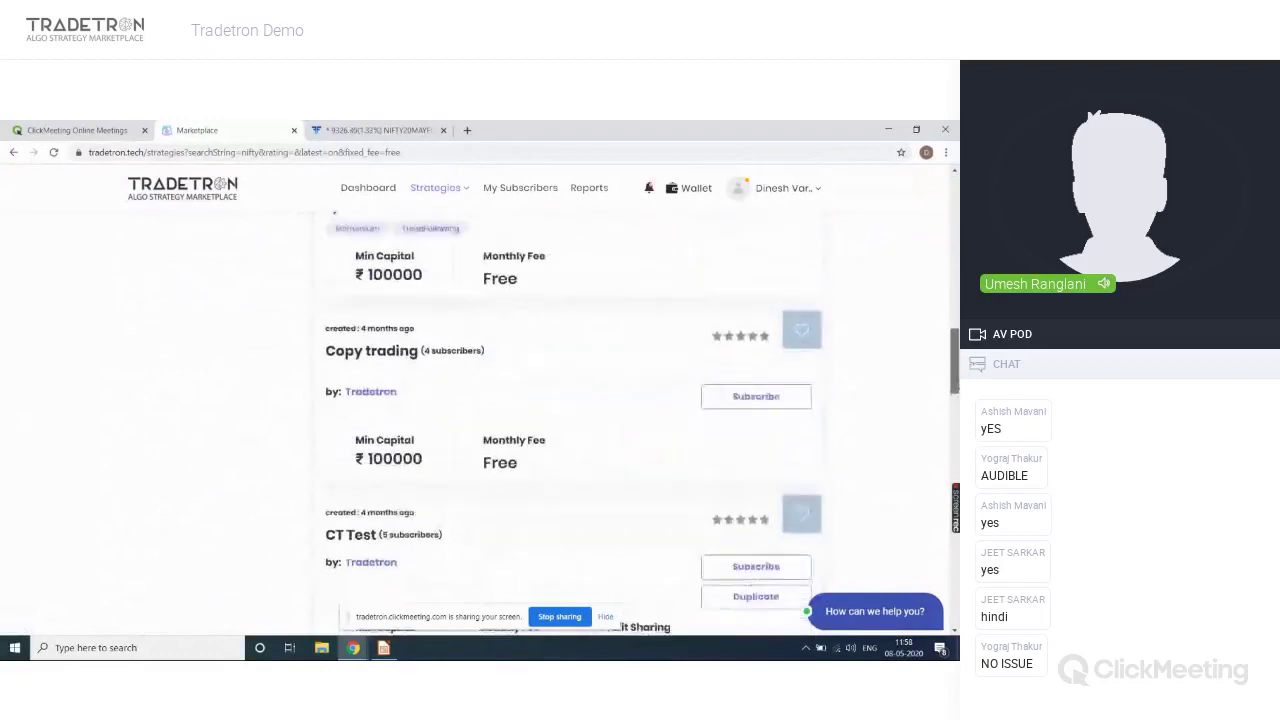
pyautogui.scroll(10, 570, 420)
pyautogui.scroll(1, 570, 420)
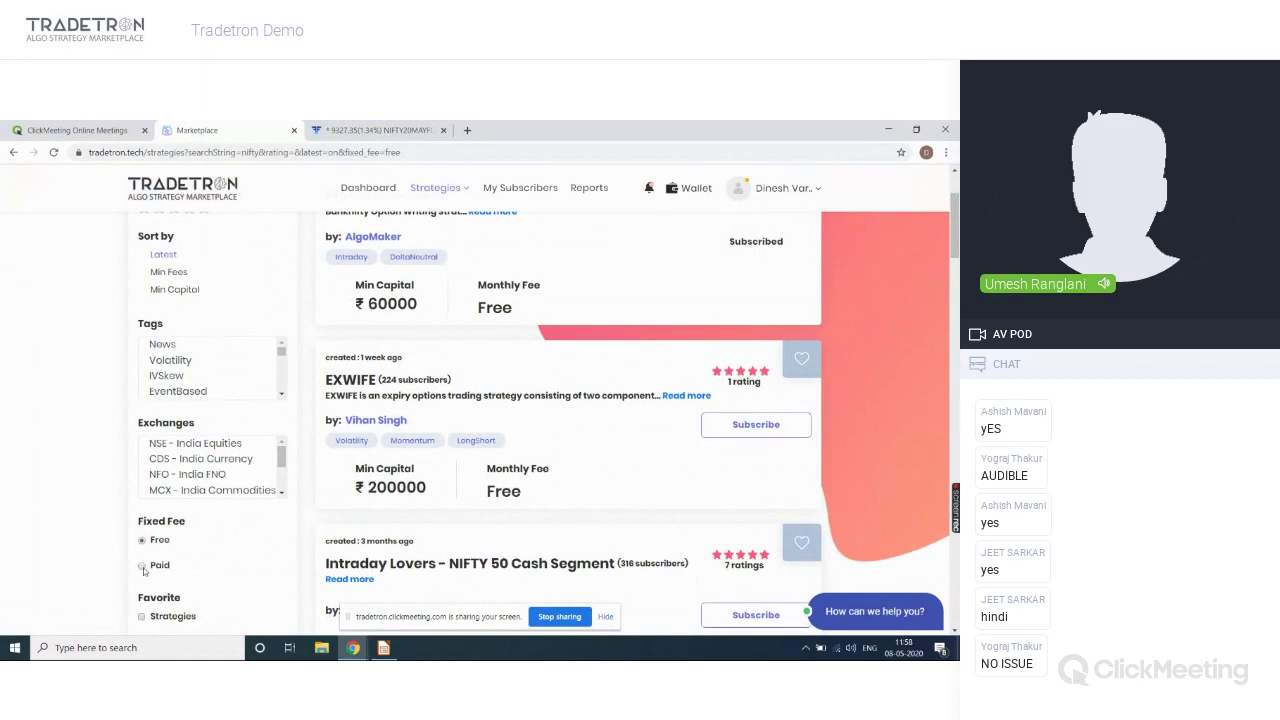
# Return to the start of the marketplace listing and switch to the Tradetron presentation in LibreOffice Impress.
pyautogui.scroll(2, 957, 211)
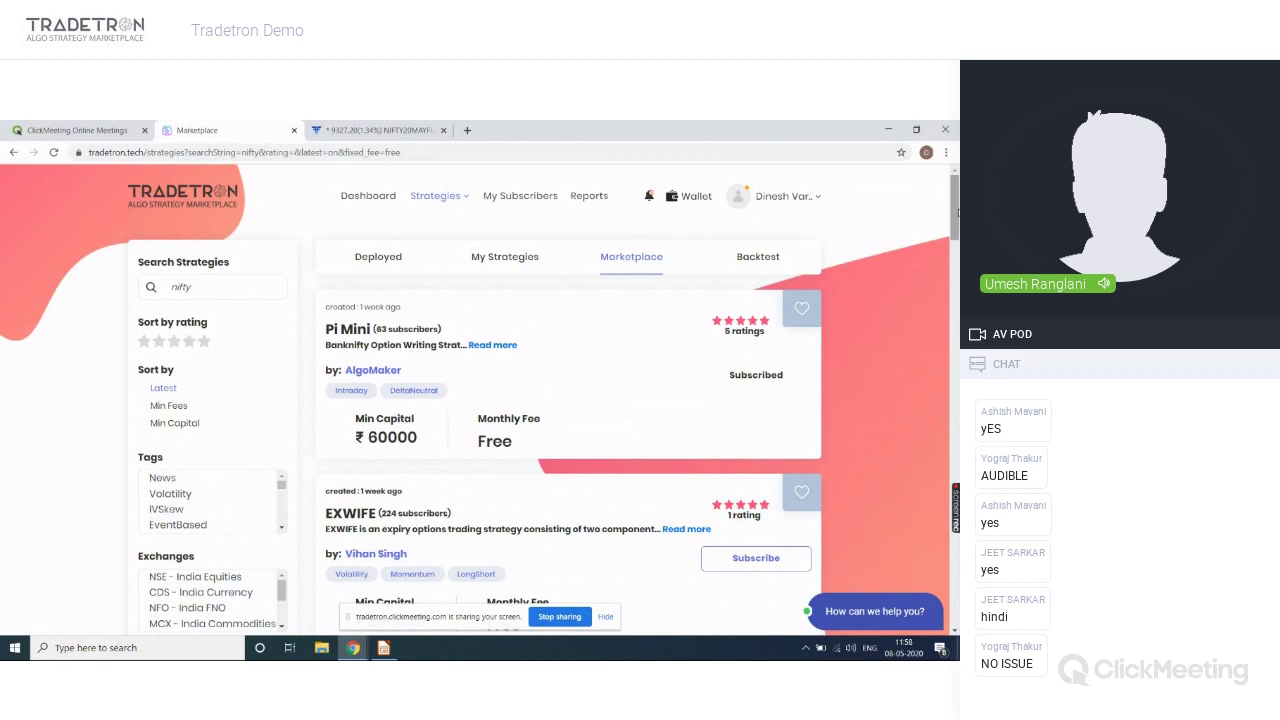
pyautogui.hotkey('alt', 'Tab')
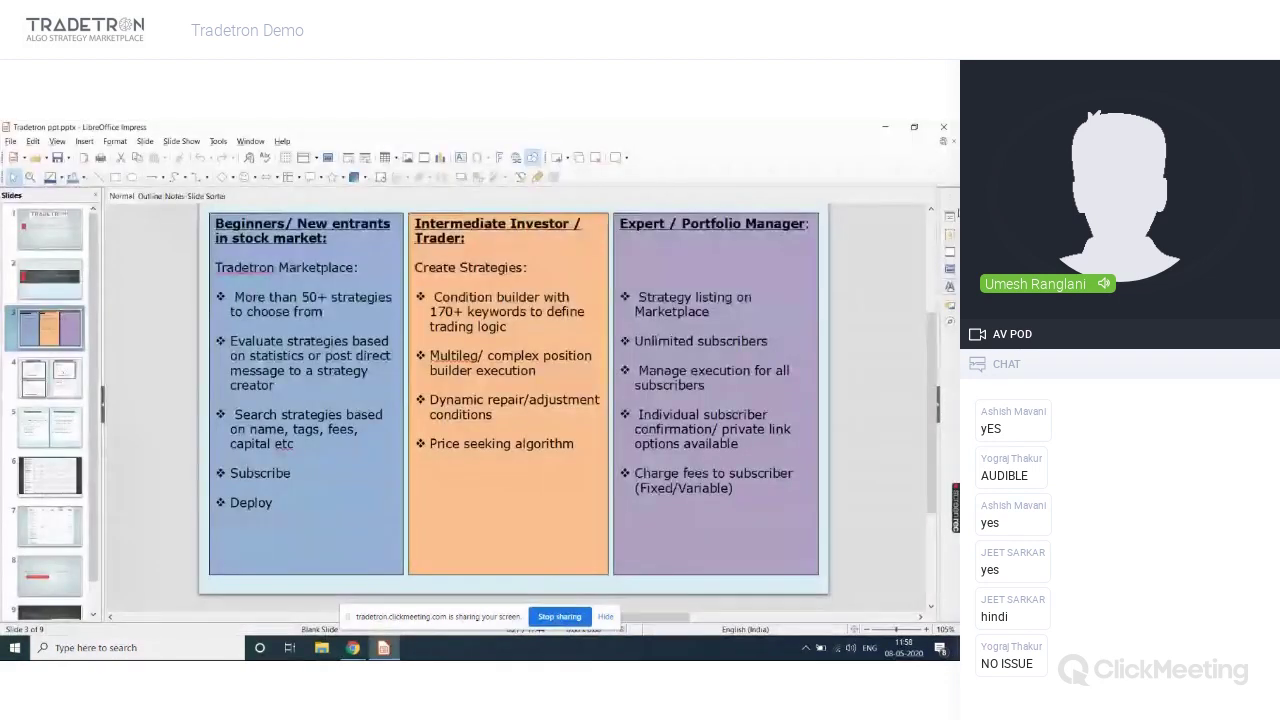